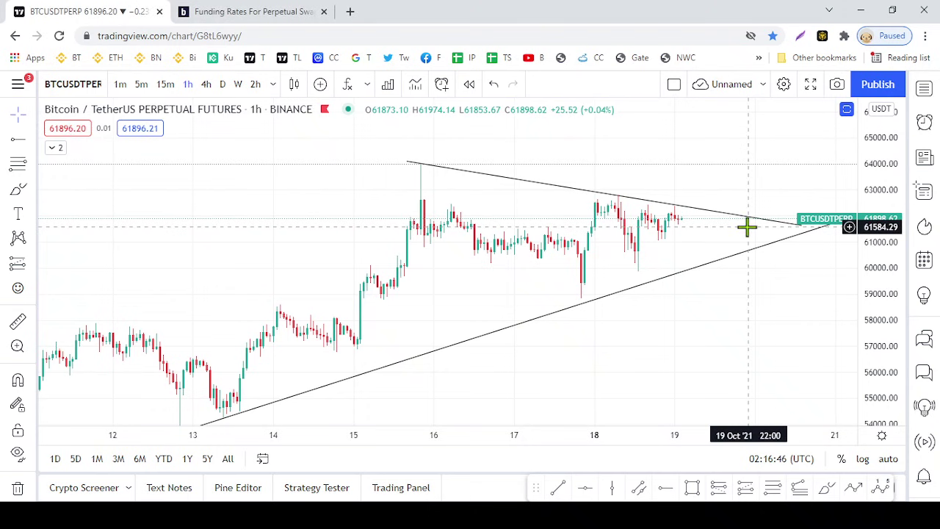
Examine the converging trendlines on the hourly Bitcoin chart, from the late-September lows to the triangle's apex beyond the latest candles.
left_click_drag(722, 169, 711, 204)
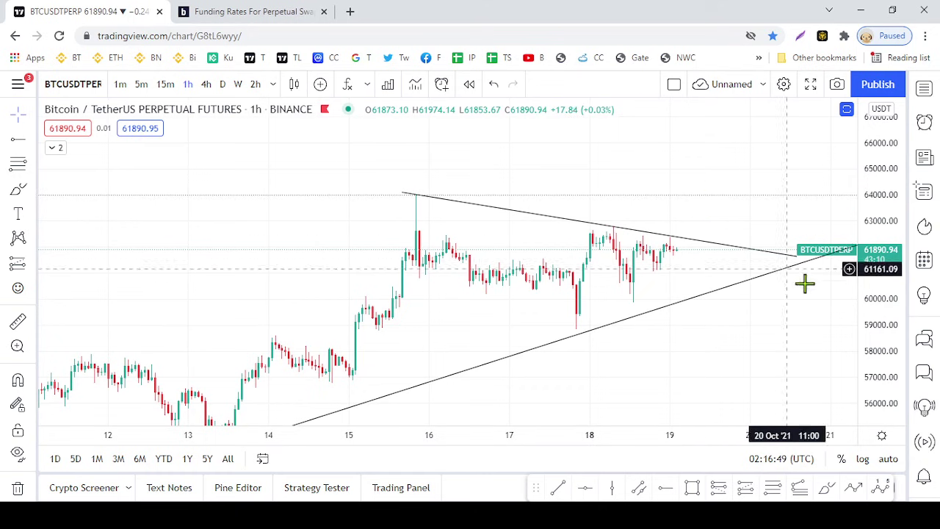
left_click_drag(889, 316, 878, 246)
scroll(774, 289, "up", 2)
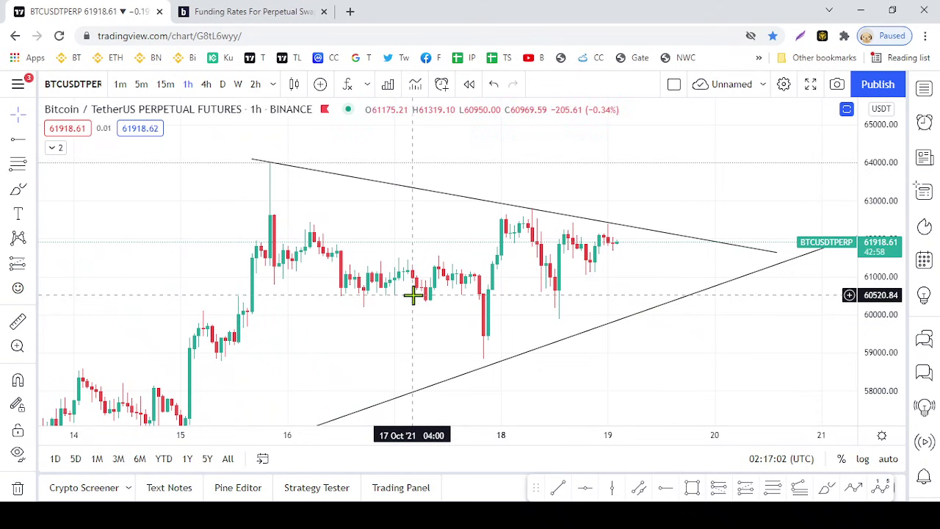
scroll(413, 294, "down", 2)
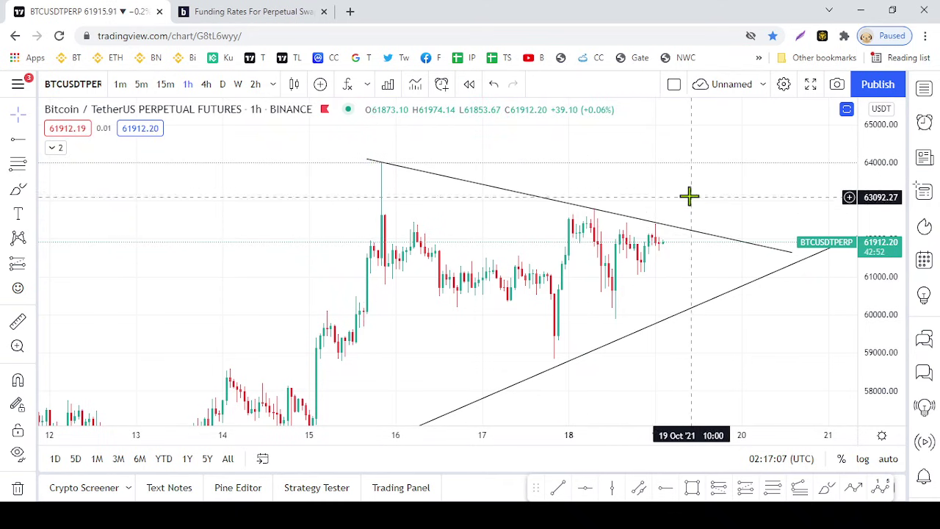
scroll(813, 264, "up", 2)
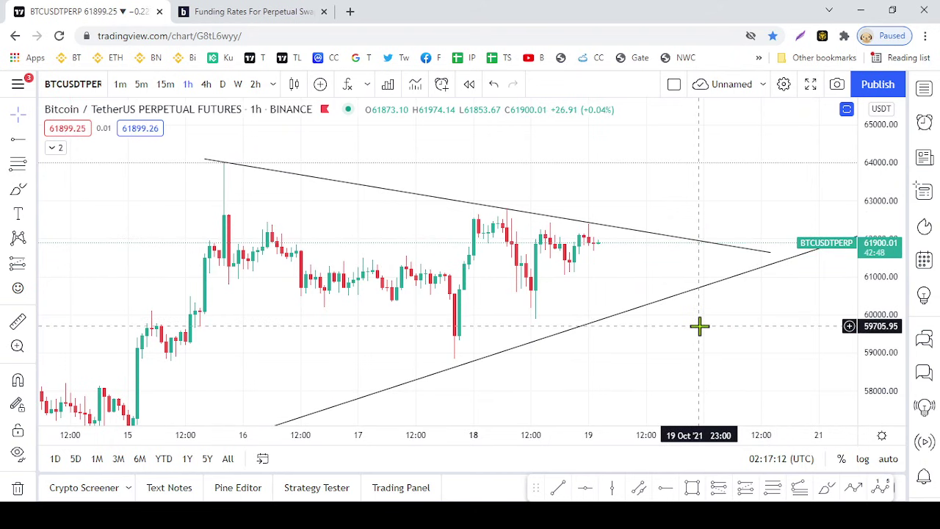
scroll(751, 172, "down", 5)
left_click_drag(888, 189, 887, 285)
scroll(749, 196, "down", 3)
left_click_drag(860, 157, 869, 262)
scroll(695, 294, "down", 3)
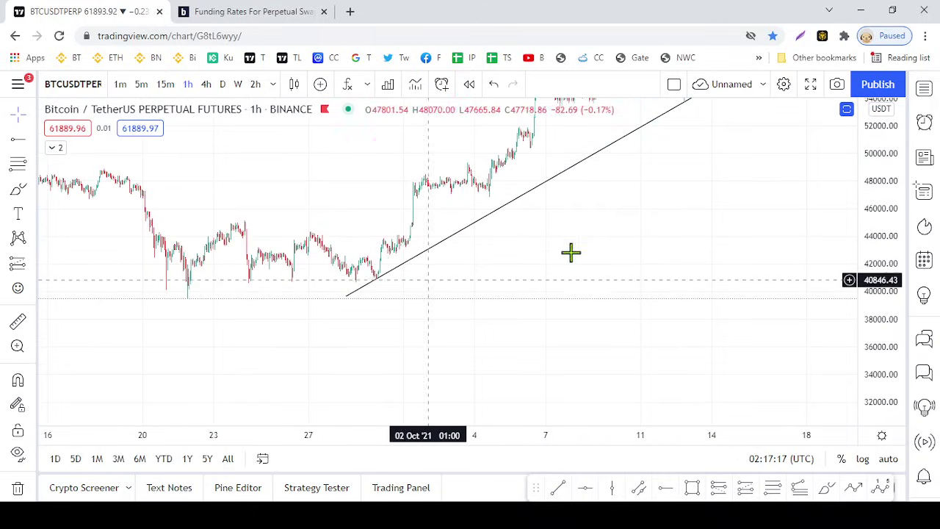
scroll(661, 327, "right", 5)
scroll(750, 260, "up", 2)
scroll(688, 306, "up", 2)
left_click_drag(871, 309, 867, 227)
scroll(709, 315, "up", 3)
scroll(705, 330, "up", 4)
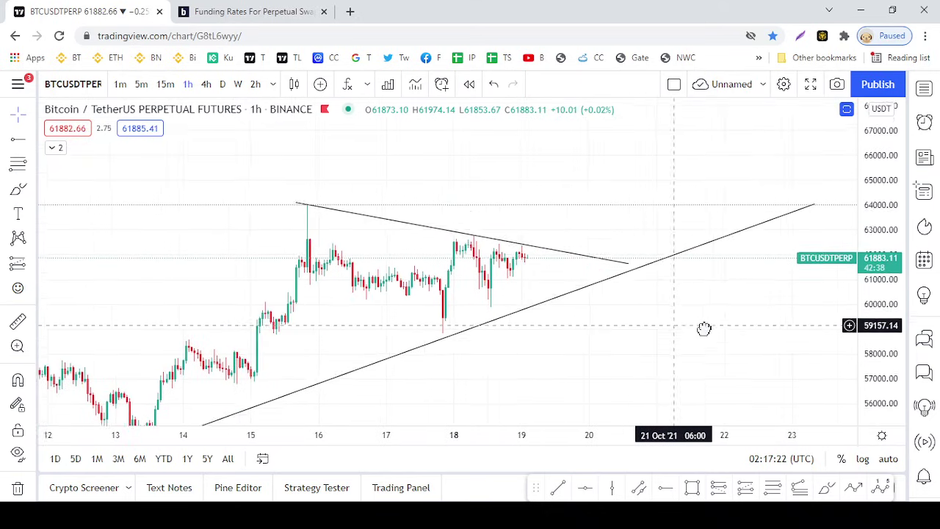
left_click_drag(877, 330, 832, 230)
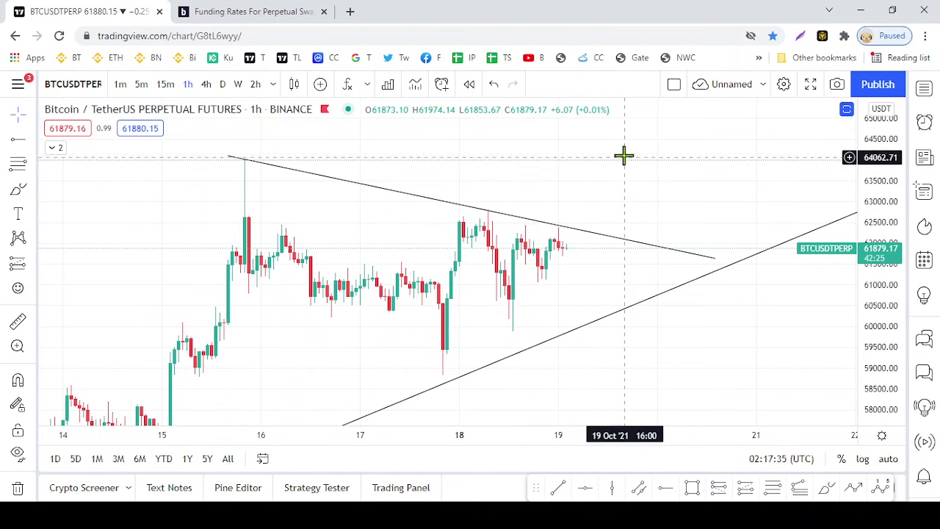
Draw two horizontal rays, from the 17 October swing low at about 58854 and from the 18 October highs at about 62657.
left_click_drag(659, 203, 659, 166)
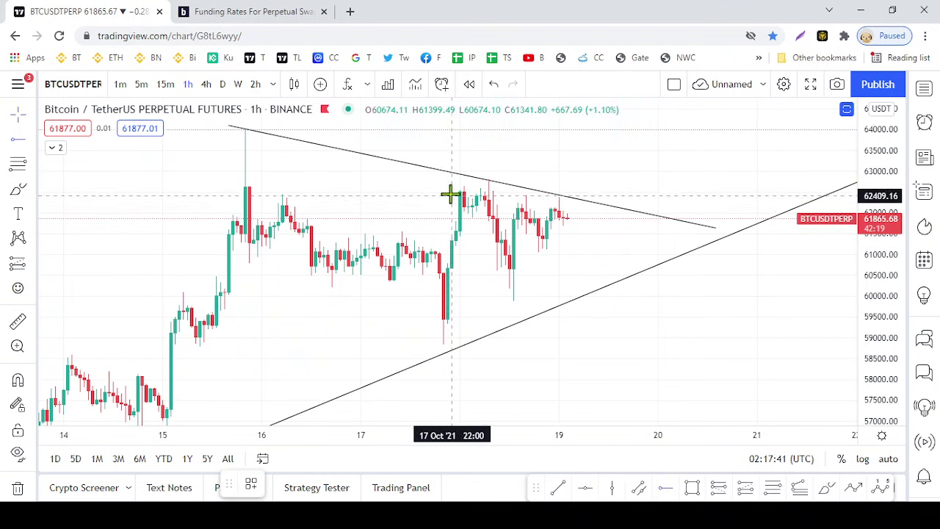
left_click(427, 344)
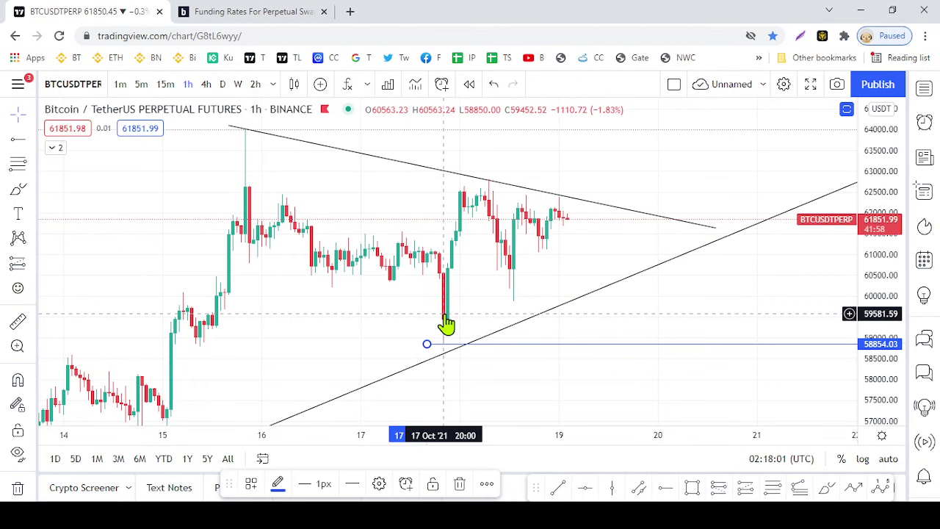
left_click(664, 489)
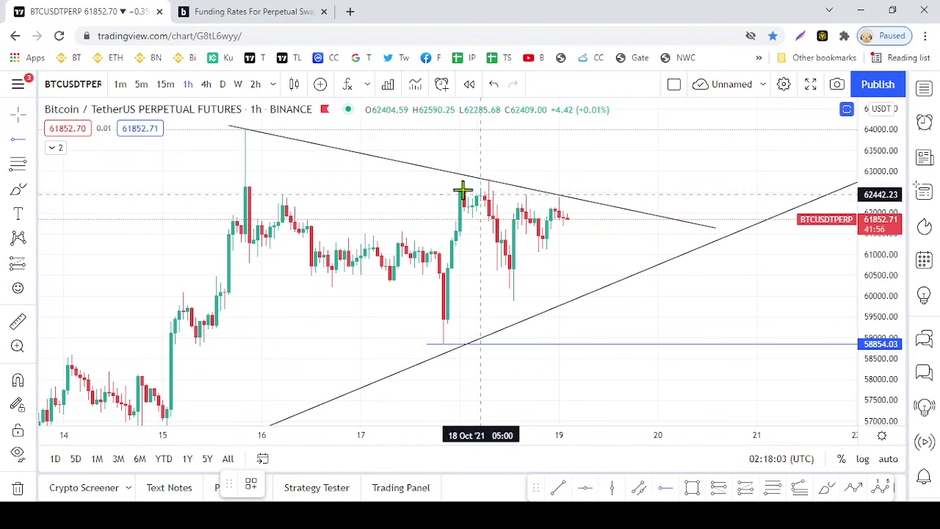
left_click(439, 186)
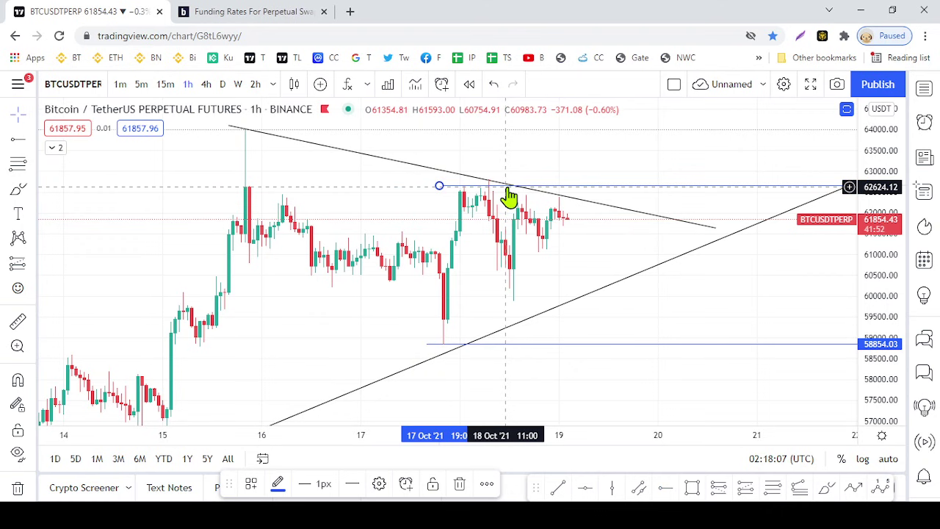
left_click(563, 194)
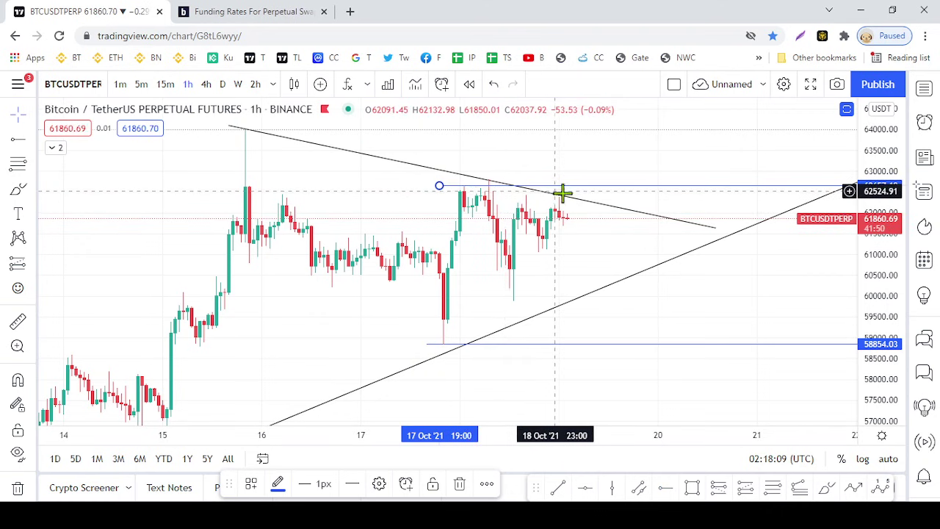
Examine the hourly price action between the two horizontal rays and the converging trendlines.
left_click_drag(592, 159, 592, 182)
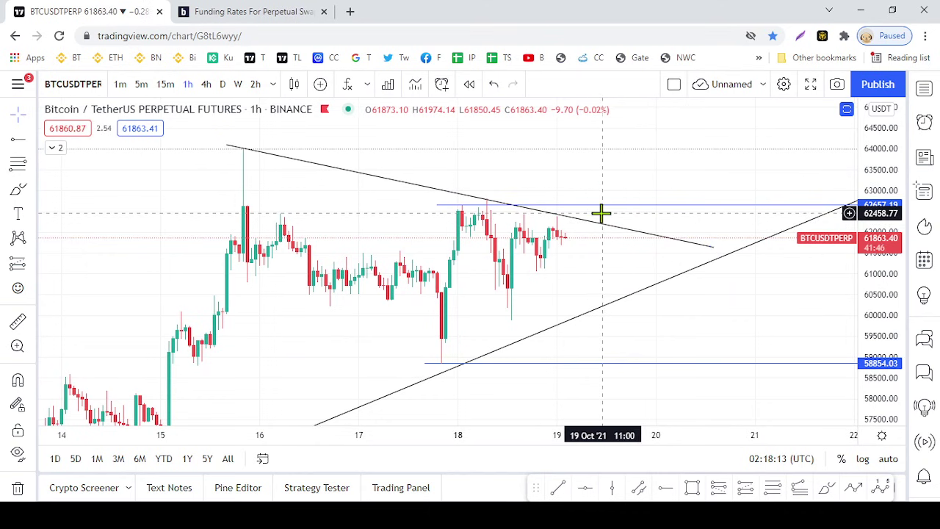
left_click_drag(879, 155, 880, 213)
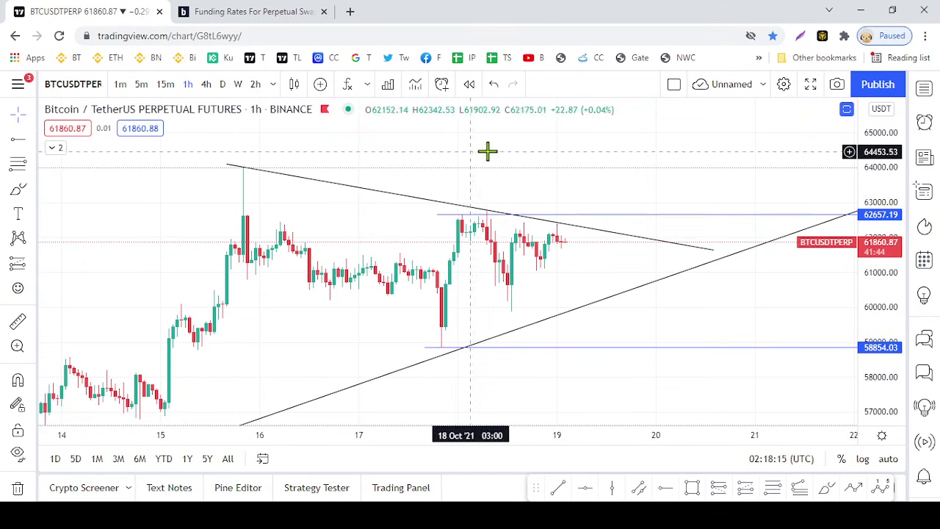
scroll(507, 158, "down", 3)
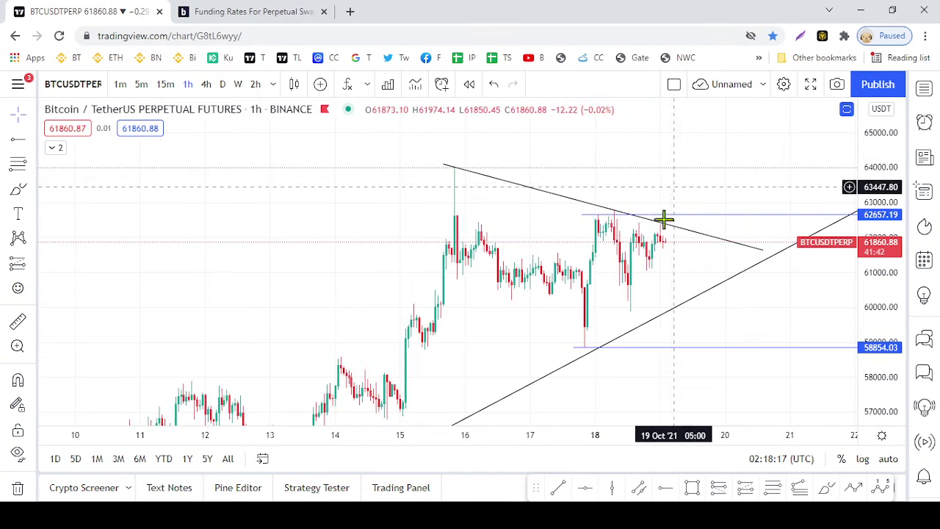
scroll(654, 184, "up", 3)
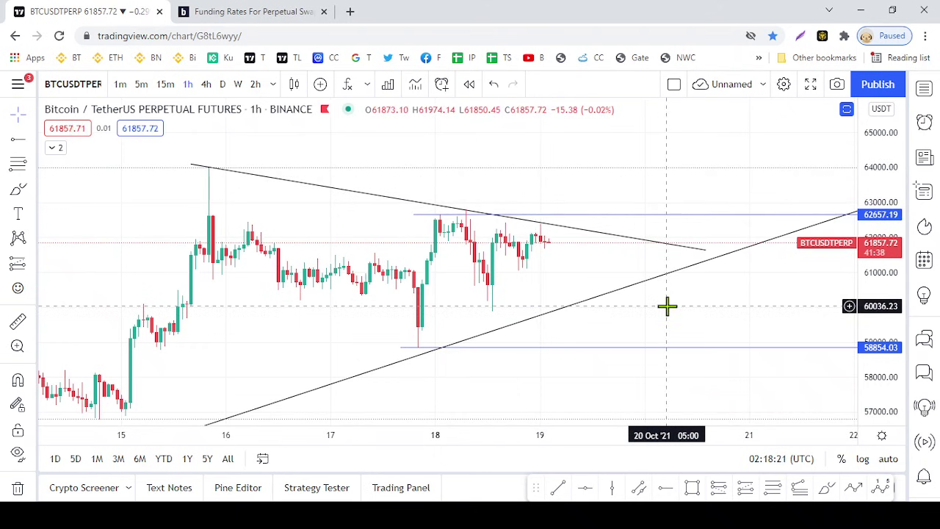
left_click_drag(679, 295, 701, 260)
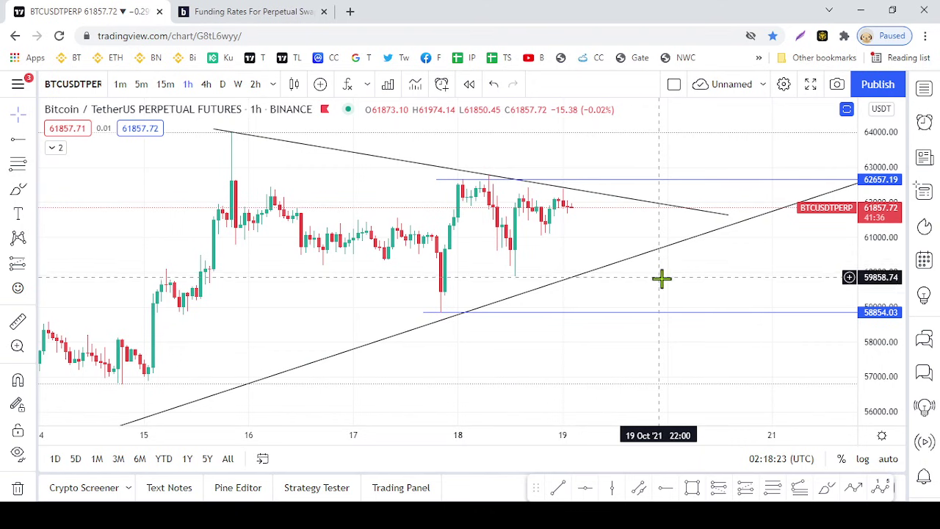
left_click_drag(640, 269, 628, 216)
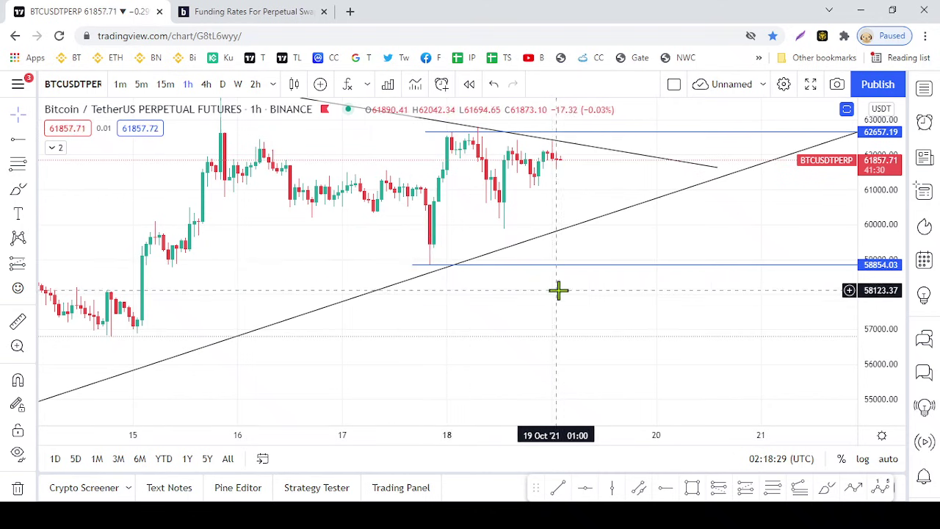
scroll(563, 279, "down", 2)
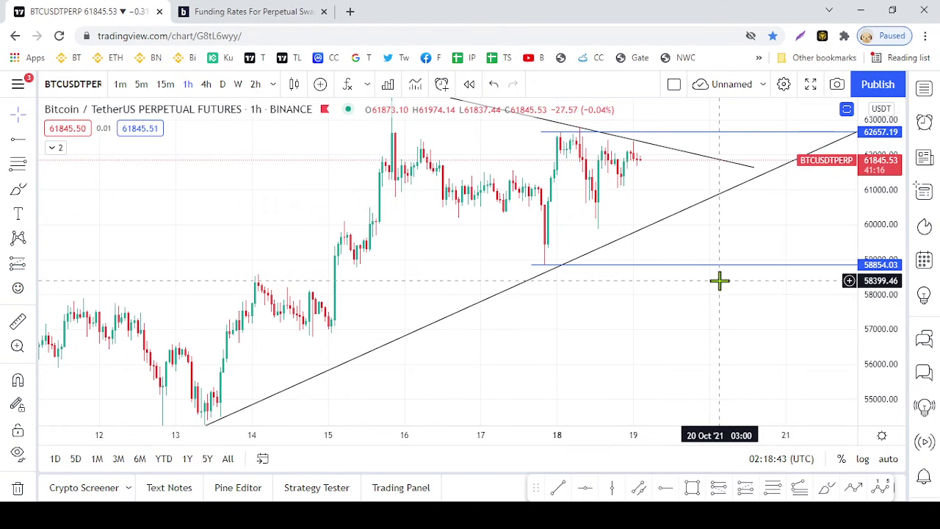
Switch the chart to the daily timeframe and bring the October rally into view.
key("d")
key("Return")
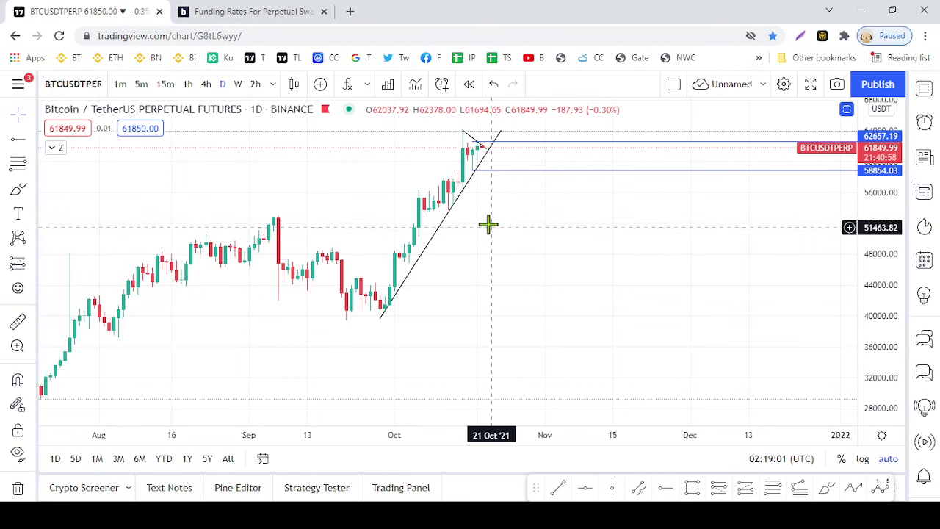
left_click_drag(487, 222, 646, 245)
scroll(635, 234, "up", 2)
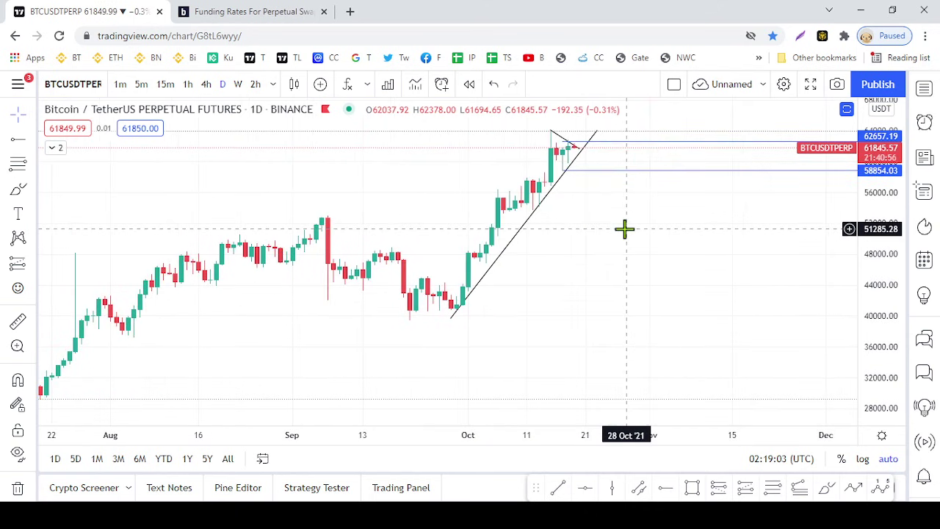
Show the hidden TD Seq indicator on the daily chart and collapse the indicator legend.
left_click(53, 147)
left_click(55, 182)
scroll(718, 241, "up", 3)
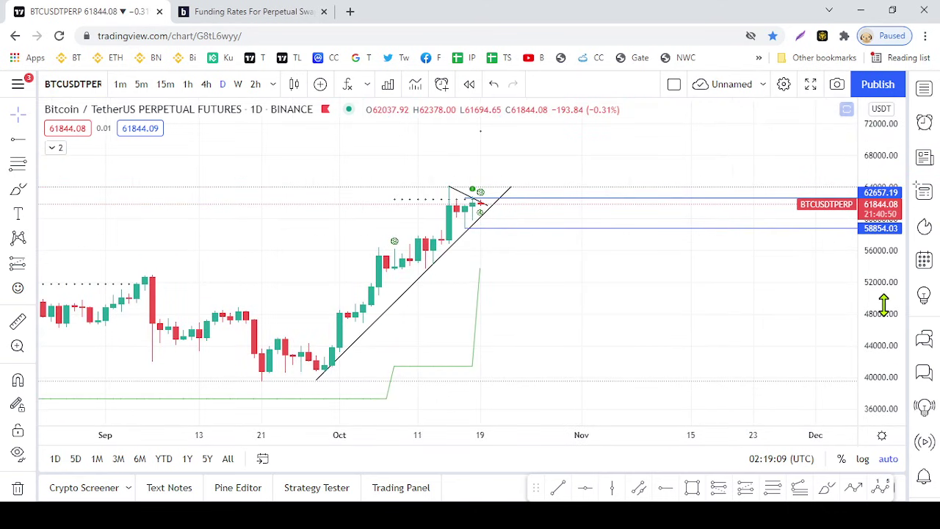
Examine the TD Seq counts on the daily candles from 8 October to the latest candle on 19 October.
left_click_drag(883, 304, 825, 210)
left_click_drag(581, 246, 819, 293)
scroll(786, 287, "up", 3)
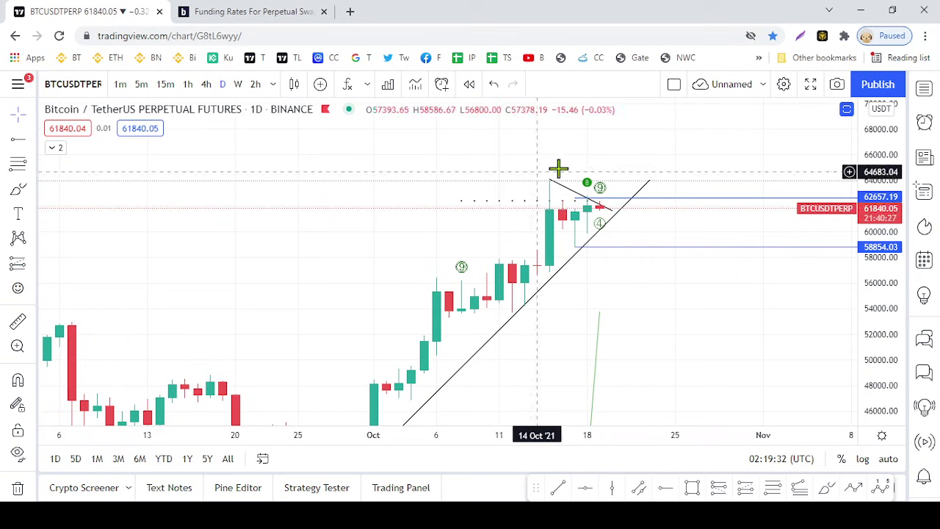
scroll(821, 260, "up", 2)
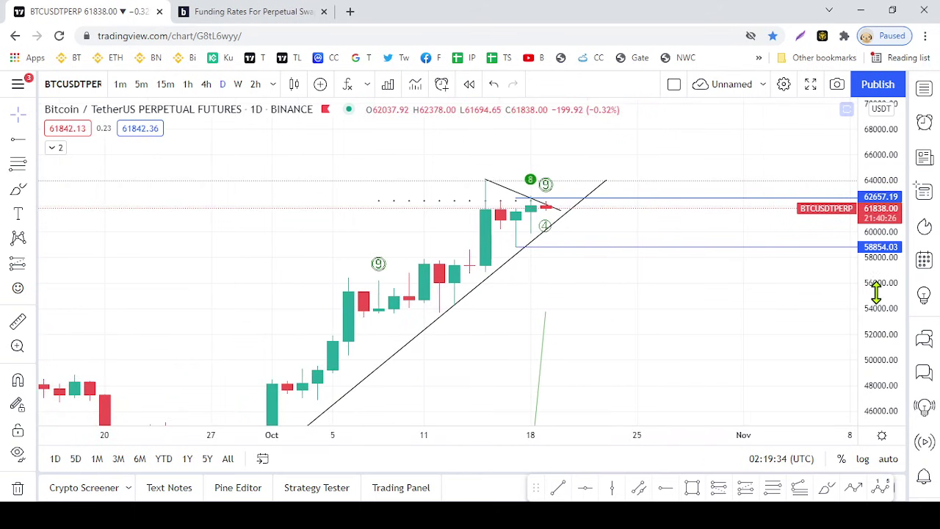
left_click_drag(642, 299, 727, 326)
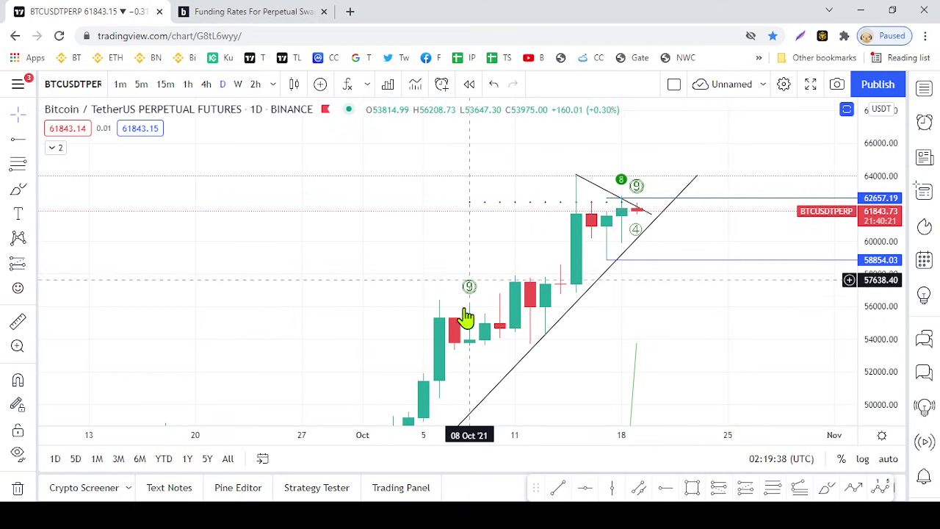
left_click(468, 285)
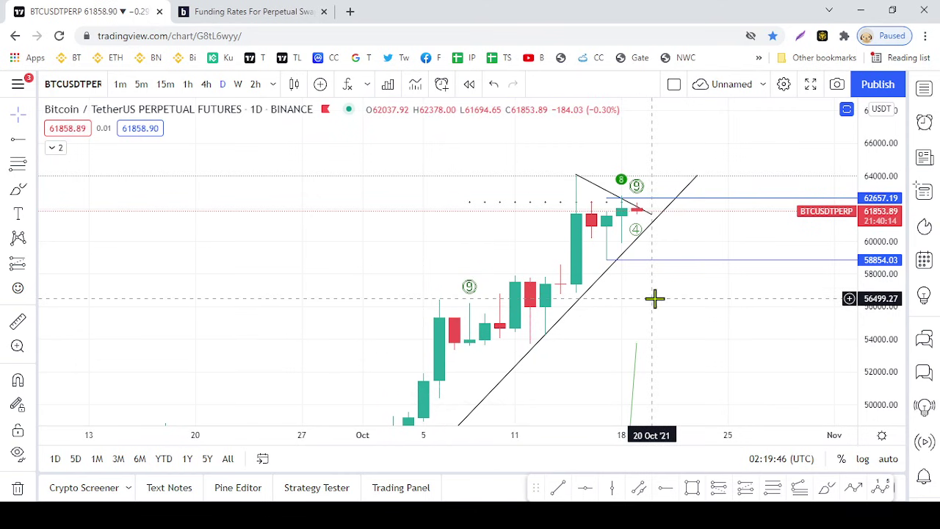
left_click_drag(662, 297, 628, 312)
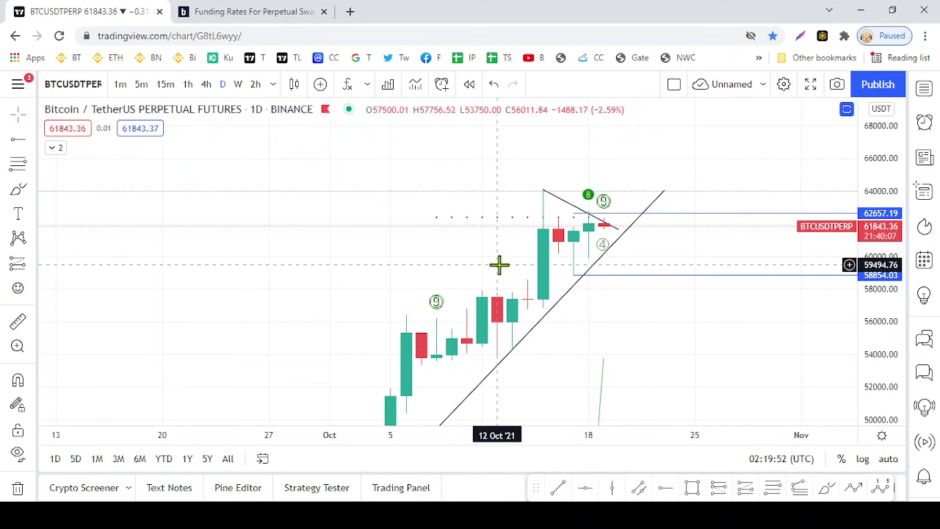
left_click_drag(496, 264, 500, 264)
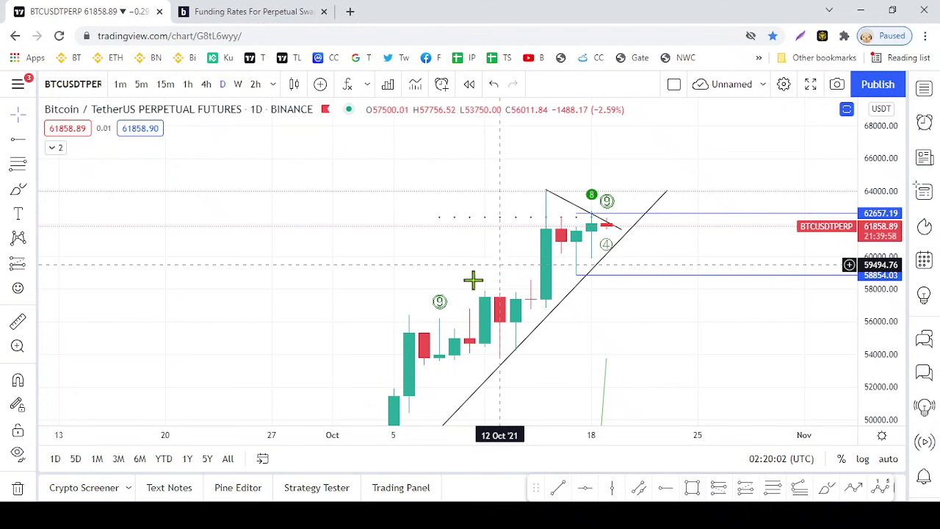
scroll(514, 268, "up", 3)
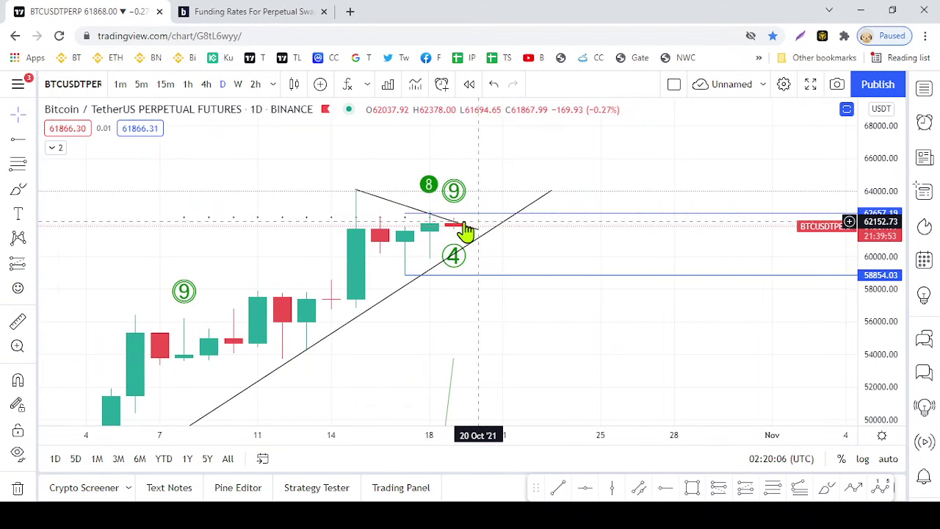
Switch the chart to the 4-hour timeframe and restore the RSI pane beneath the price chart.
left_click(206, 84)
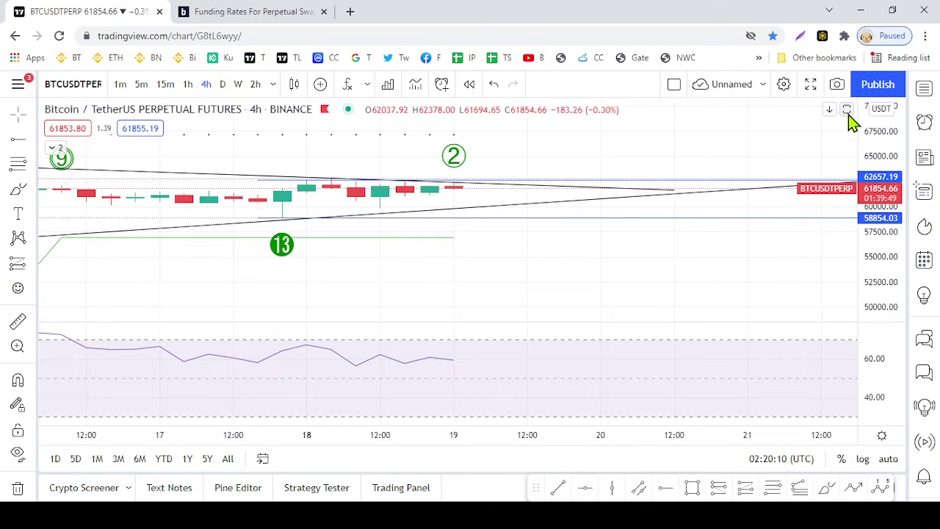
scroll(772, 199, "down", 5)
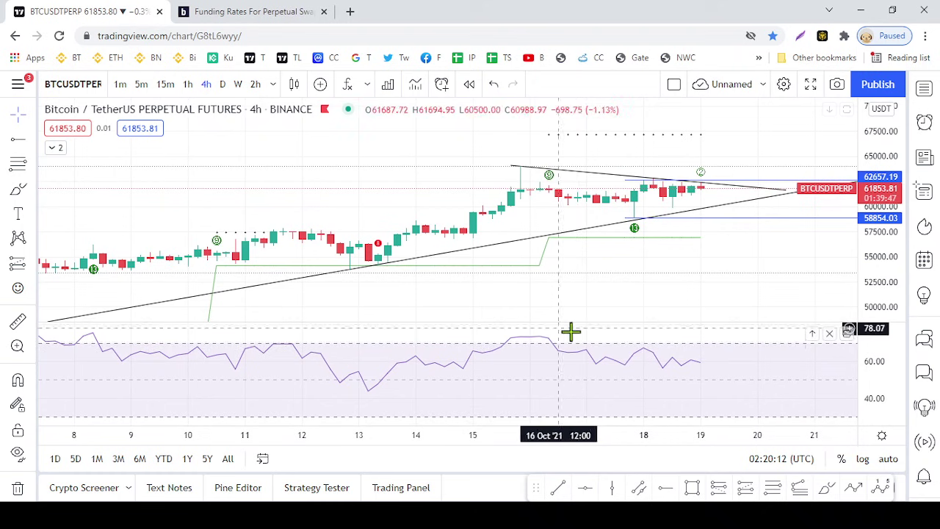
Hide the TD Seq indicator on the 4-hour chart and collapse the indicator legend.
left_click(61, 151)
left_click(85, 164)
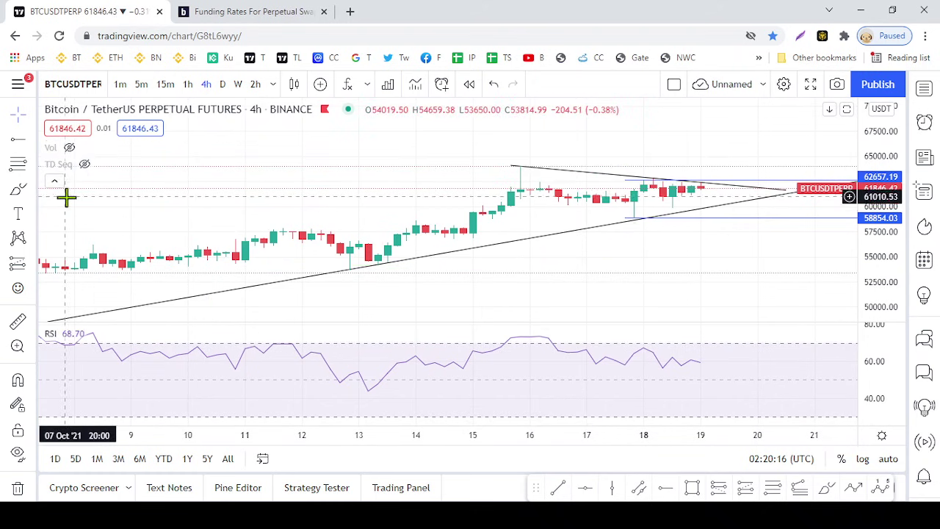
left_click(54, 180)
Stretch the 4-hour price scale around the October candles and maximize the price pane over the RSI pane.
left_click_drag(870, 285, 865, 97)
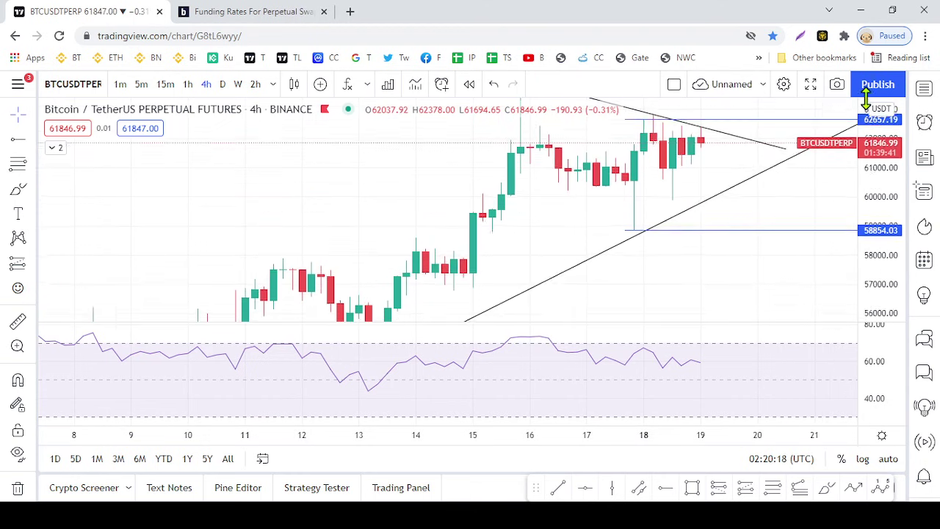
left_click_drag(690, 262, 672, 193)
scroll(671, 197, "down", 4)
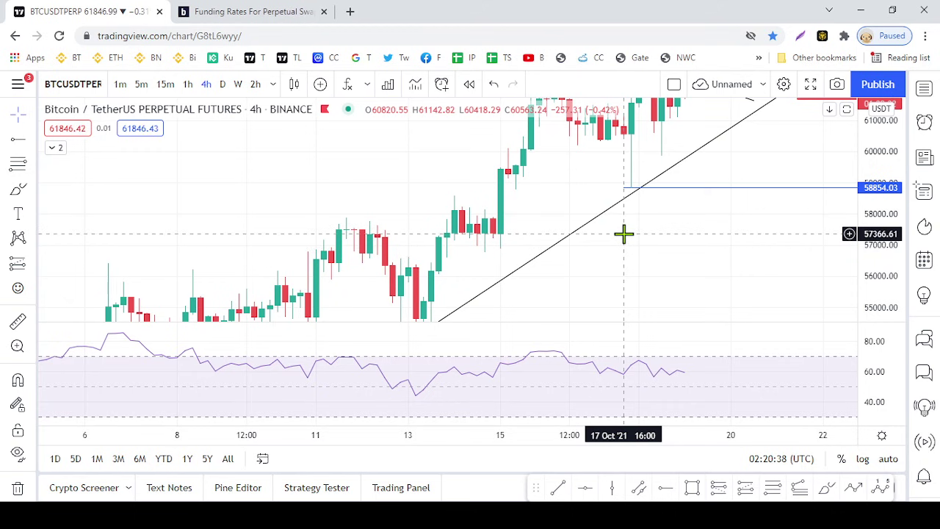
left_click(846, 110)
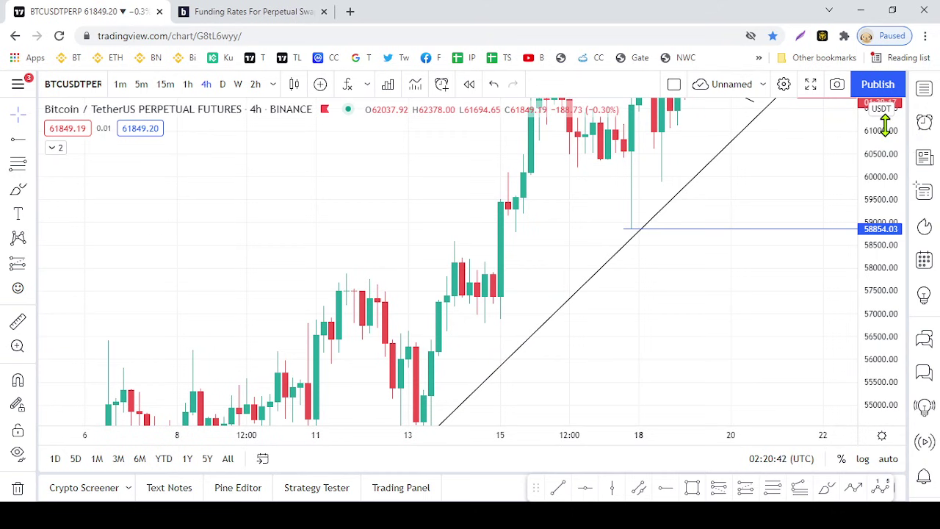
Compress the 4-hour price scale to fit the October candles, both converging trendlines and the 62657.19 and 58854.03 levels.
left_click_drag(886, 125, 862, 274)
scroll(827, 247, "down", 2)
left_click_drag(825, 215, 796, 222)
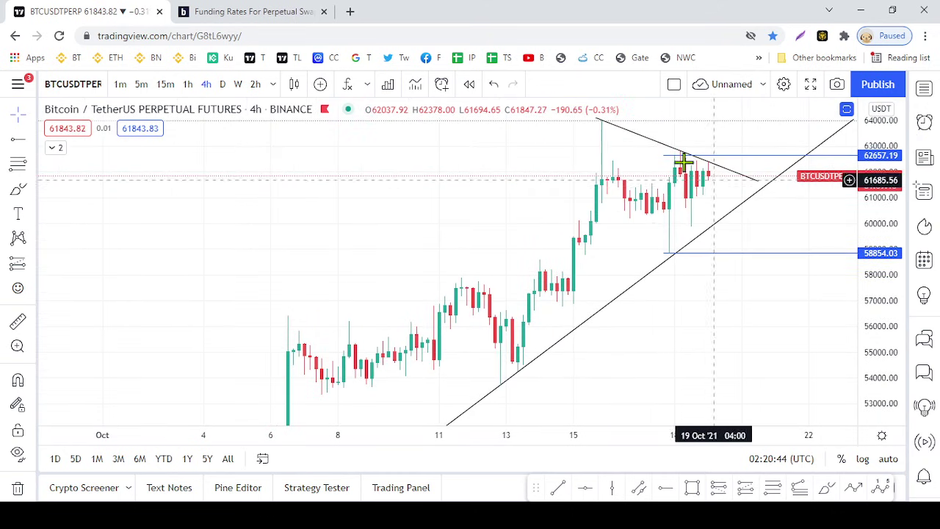
scroll(786, 213, "up", 2)
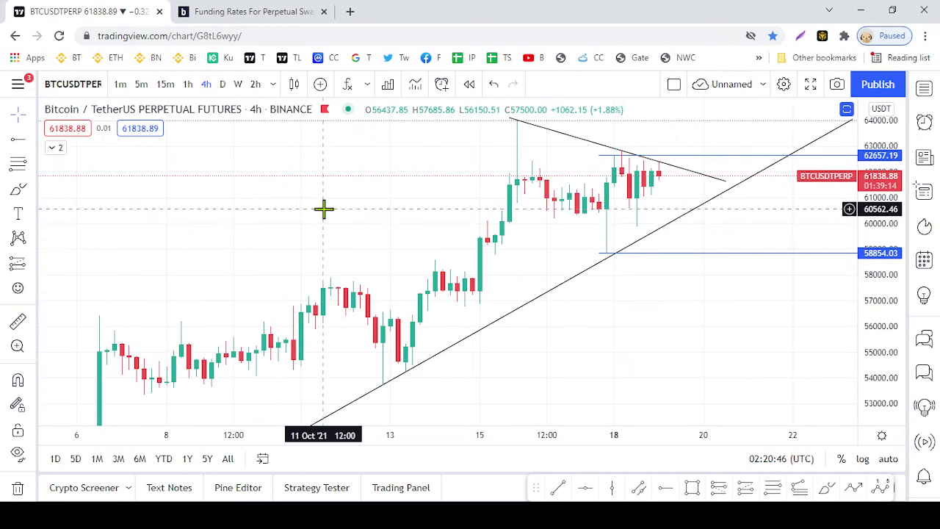
Switch the perpetual futures chart to the daily timeframe and compress its price scale around the August to October candles.
left_click(222, 83)
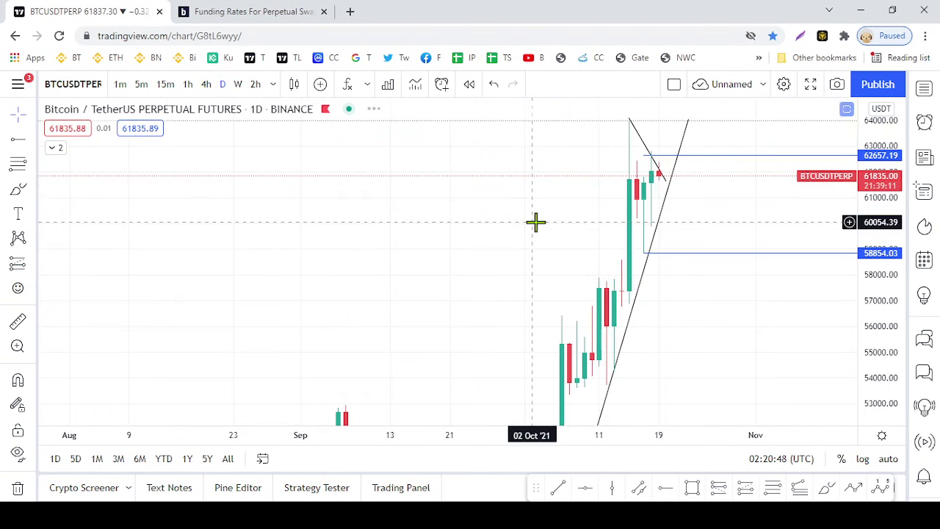
left_click_drag(881, 152, 878, 346)
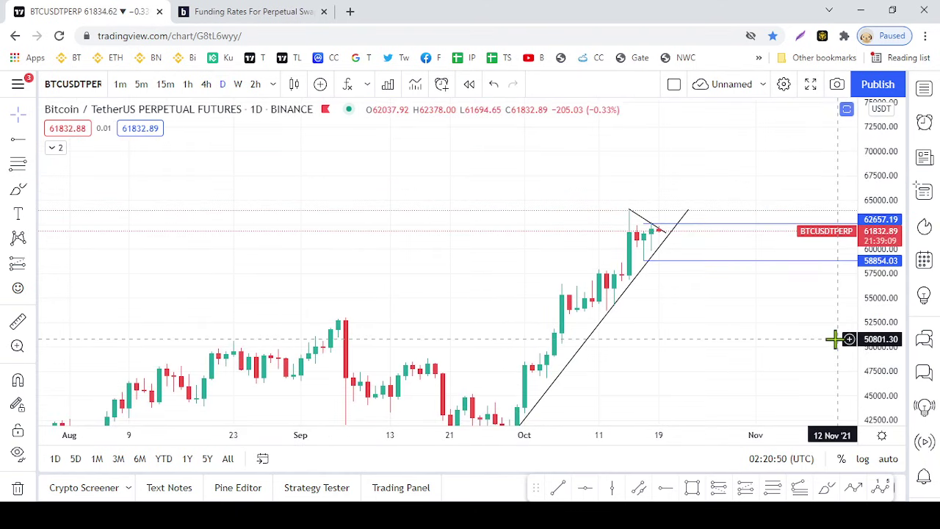
scroll(833, 336, "down", 3)
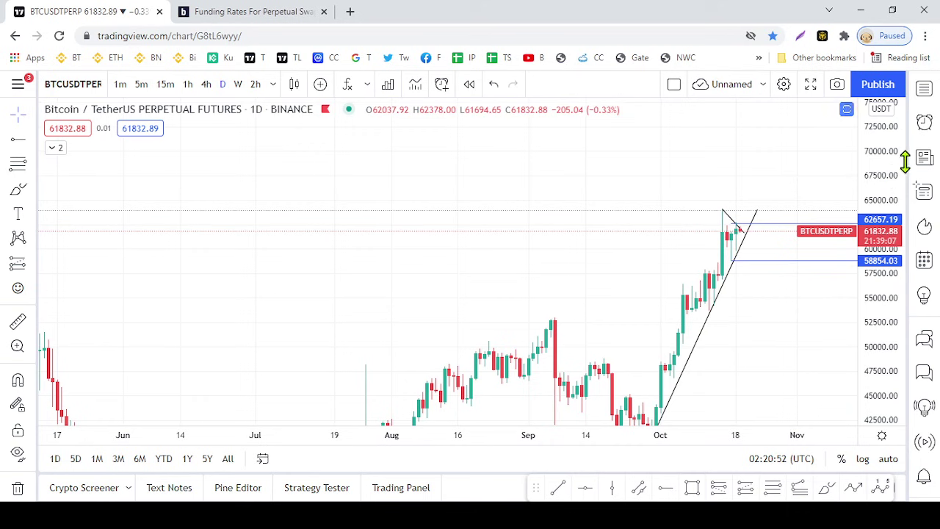
Load the Bitstamp BTCUSD symbol from the watchlist into the daily chart and close the watchlist.
left_click(924, 88)
scroll(793, 236, "down", 3)
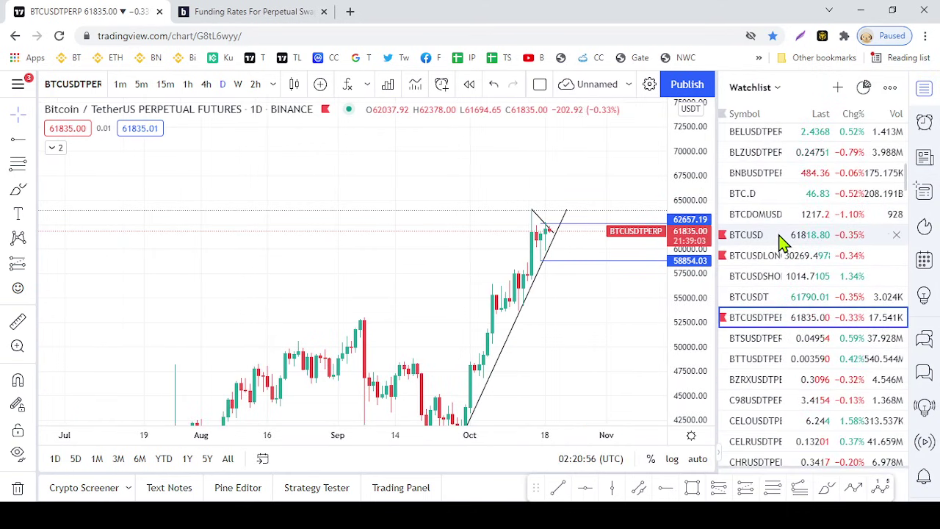
left_click(782, 241)
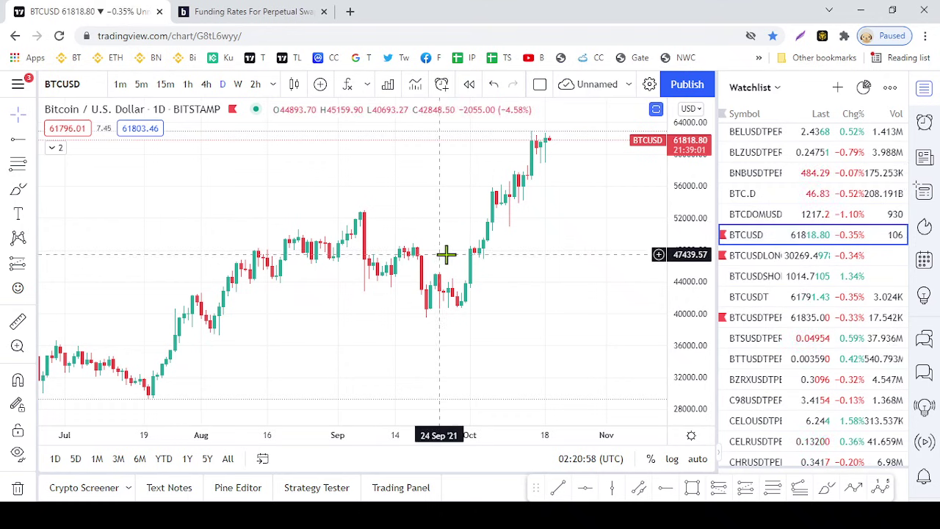
scroll(446, 255, "down", 5)
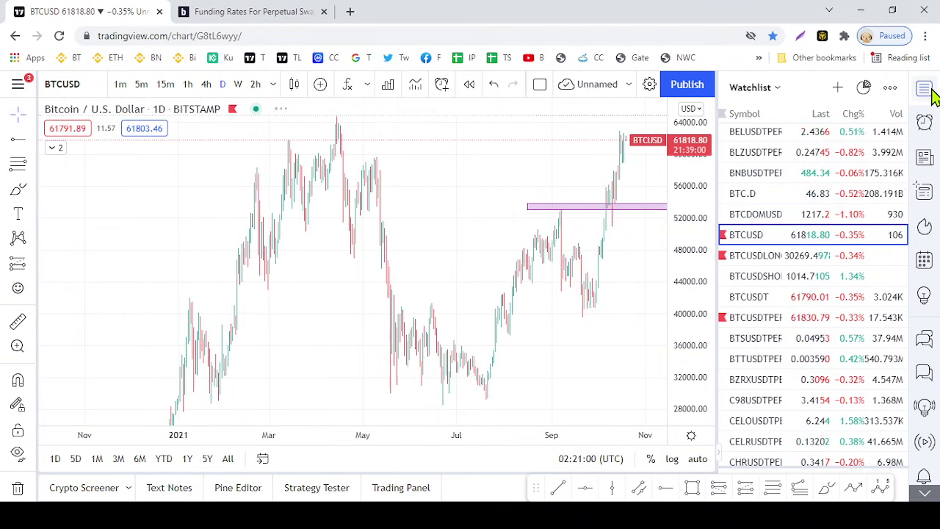
left_click(925, 90)
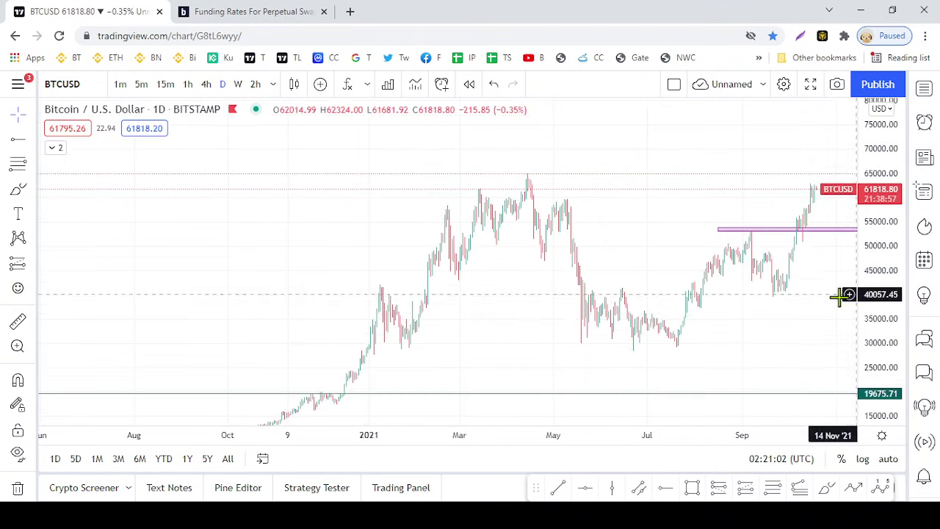
Examine the BTCUSD daily history back to the late-2017 peak against the horizontal line at 19675.71.
left_click_drag(512, 336, 696, 203)
scroll(663, 293, "down", 3)
scroll(699, 243, "down", 3)
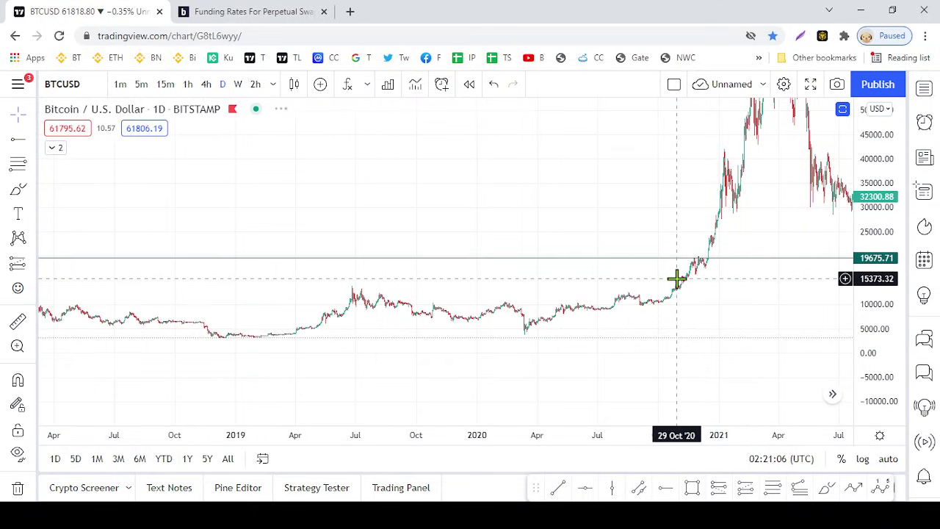
scroll(781, 294, "down", 5)
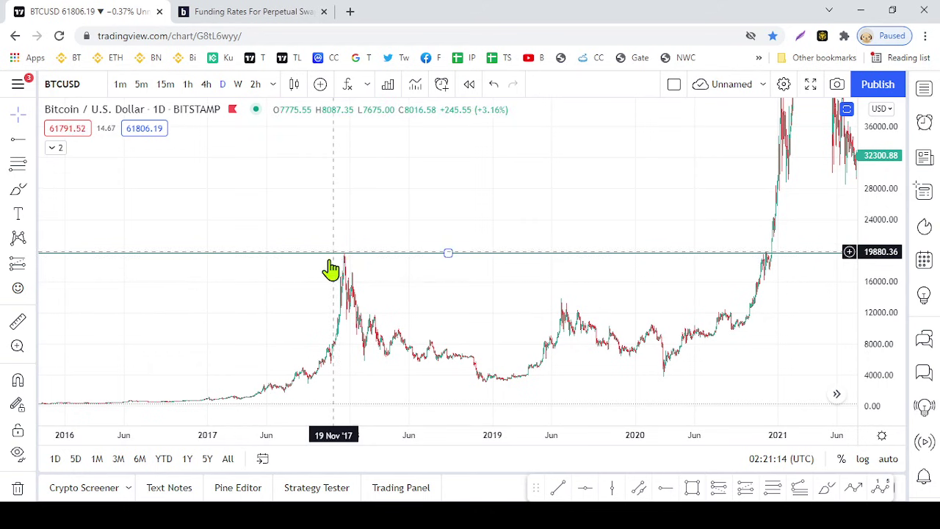
scroll(650, 292, "up", 6)
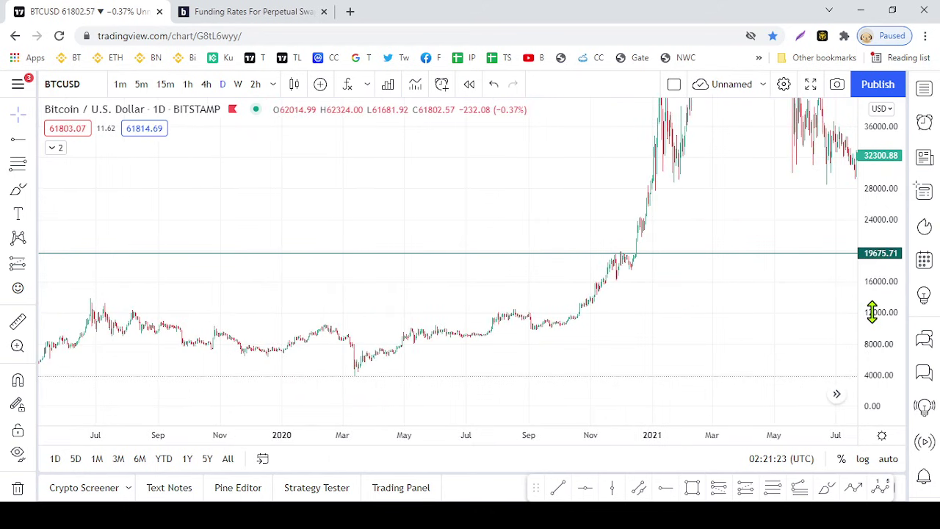
Examine the November and December 2020 daily candles around the 19675.71 line at a stretched price scale.
left_click_drag(872, 312, 852, 178)
scroll(675, 284, "up", 3)
scroll(378, 302, "up", 2)
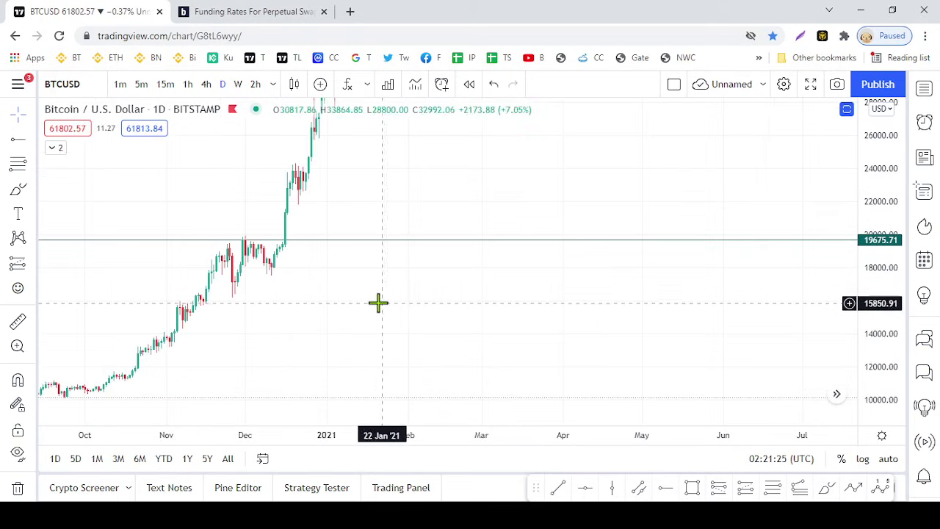
left_click_drag(377, 302, 764, 278)
left_click_drag(871, 325, 842, 191)
scroll(750, 275, "up", 2)
scroll(734, 279, "up", 1)
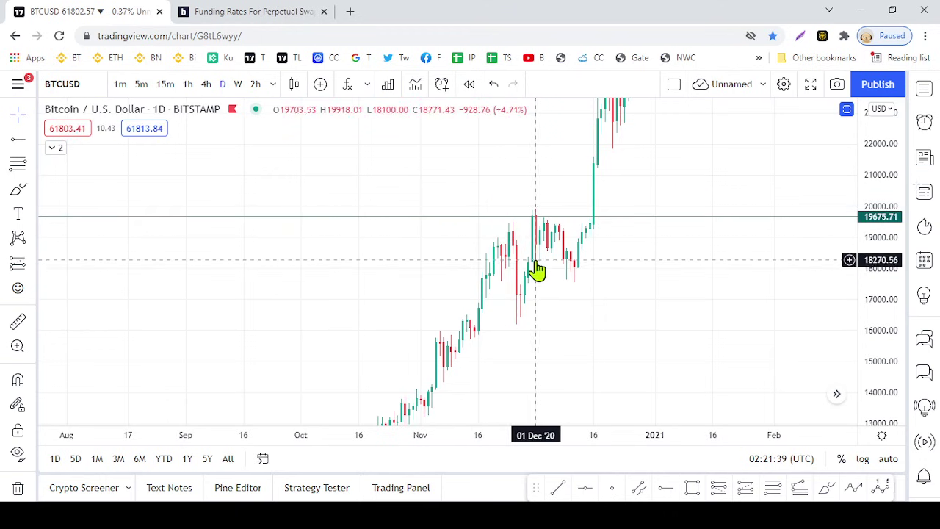
scroll(518, 272, "right", 3)
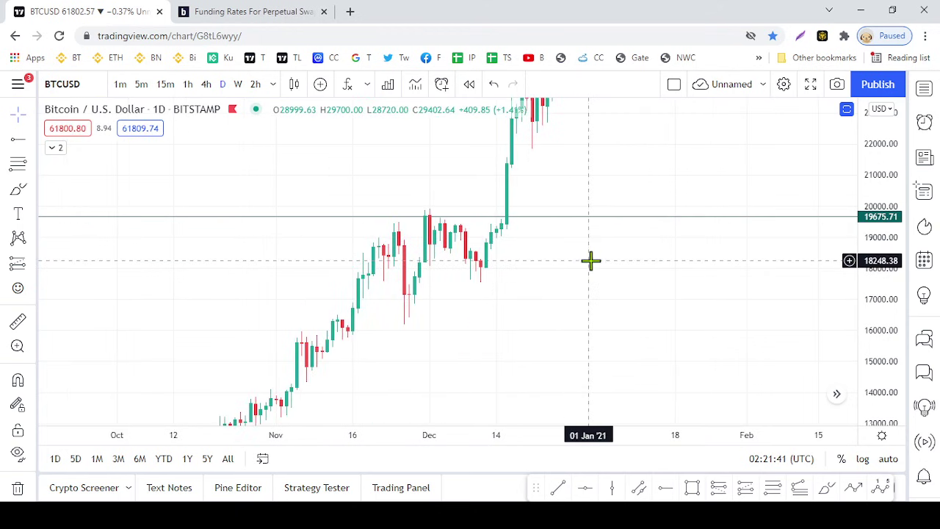
left_click_drag(590, 260, 731, 237)
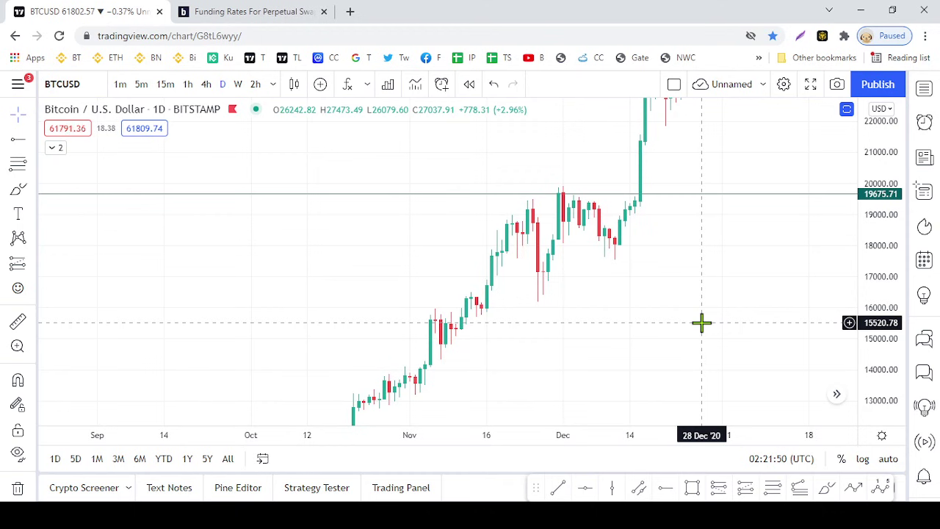
Measure the late-November 2020 pullback from the high near the 19675.71 line down to its low.
left_click(18, 321)
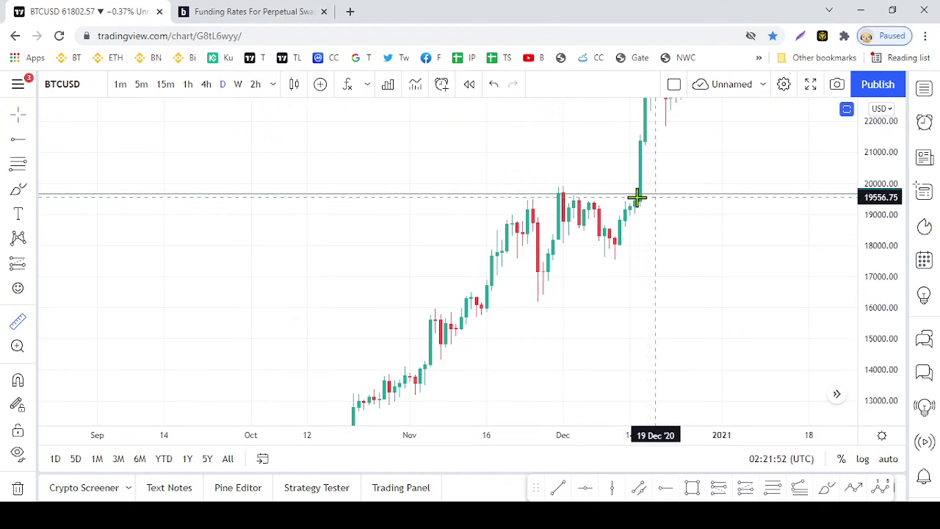
left_click(506, 199)
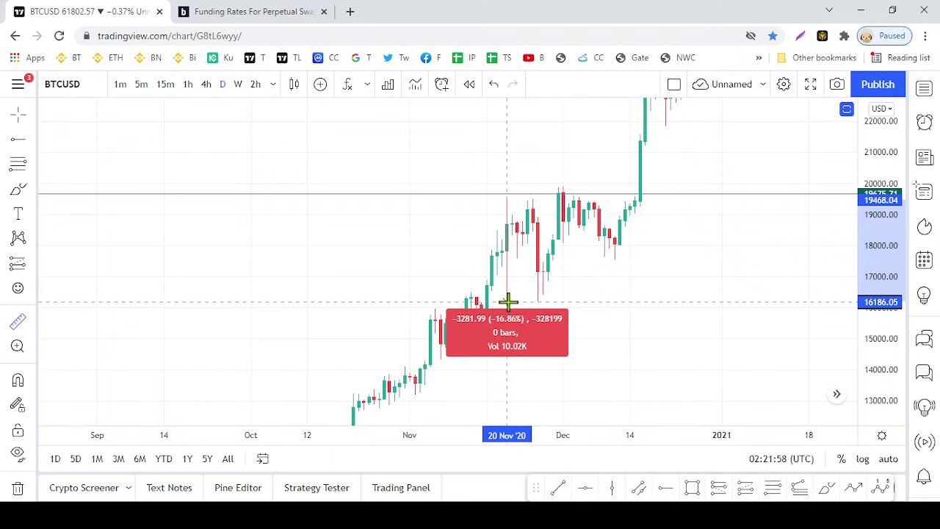
left_click_drag(683, 261, 682, 297)
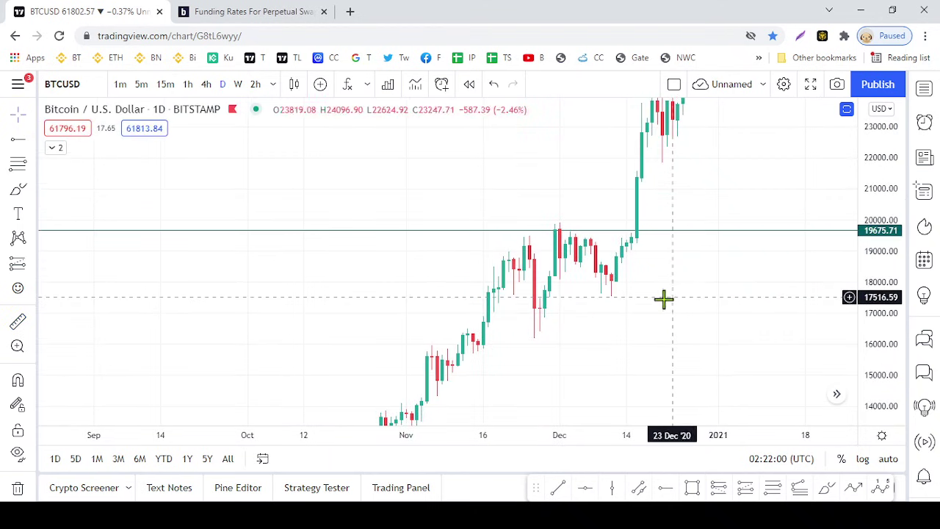
Measure the pullback from the 1 December 2020 high down to the mid-December low.
left_click(17, 321)
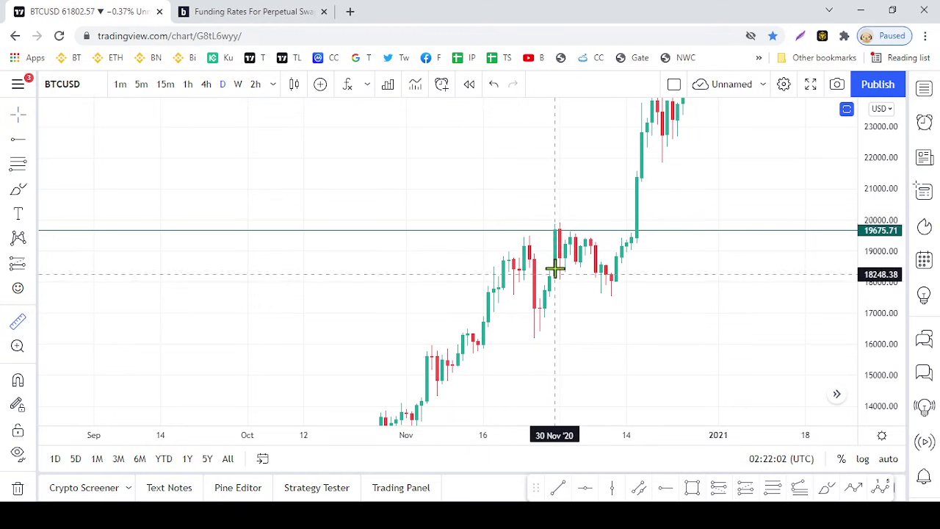
left_click(540, 224)
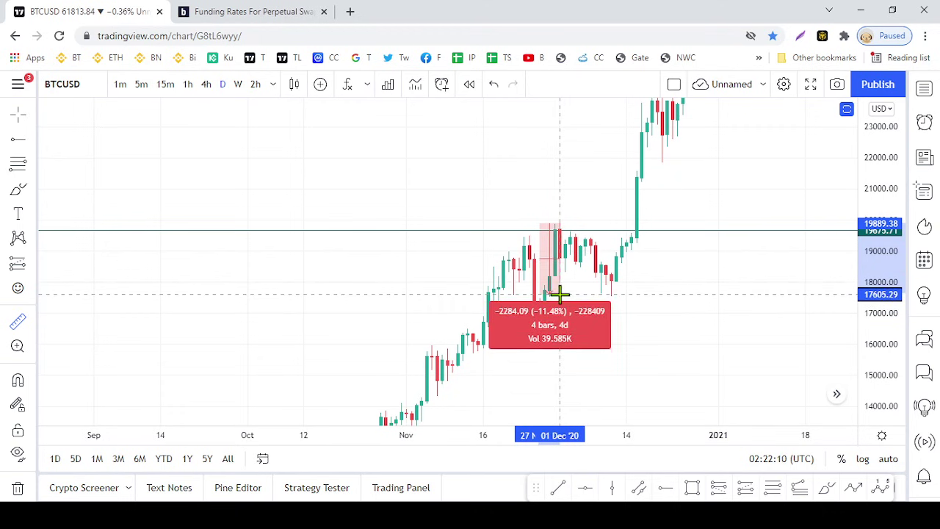
left_click(570, 303)
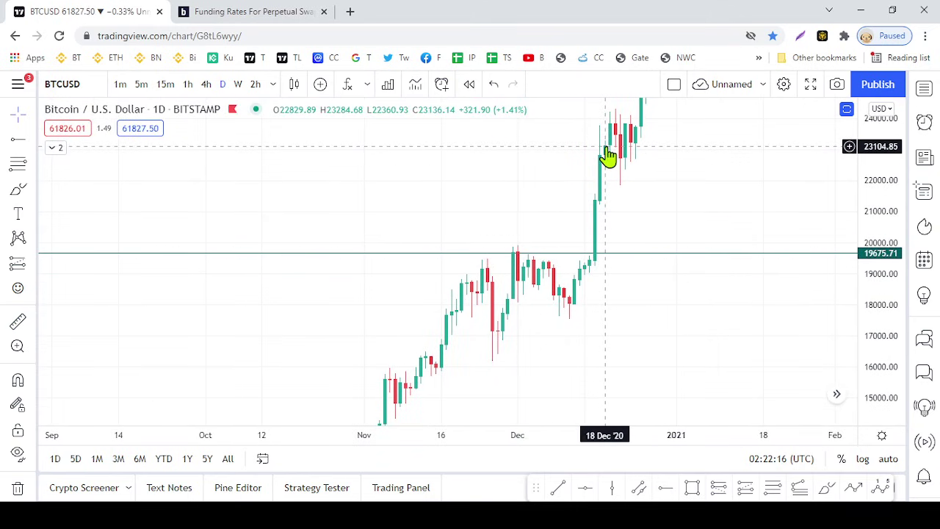
View the December 2020 breakout above the 19675.71 line, and reset the BTCUSD chart view.
left_click_drag(685, 186, 650, 207)
right_click(692, 187)
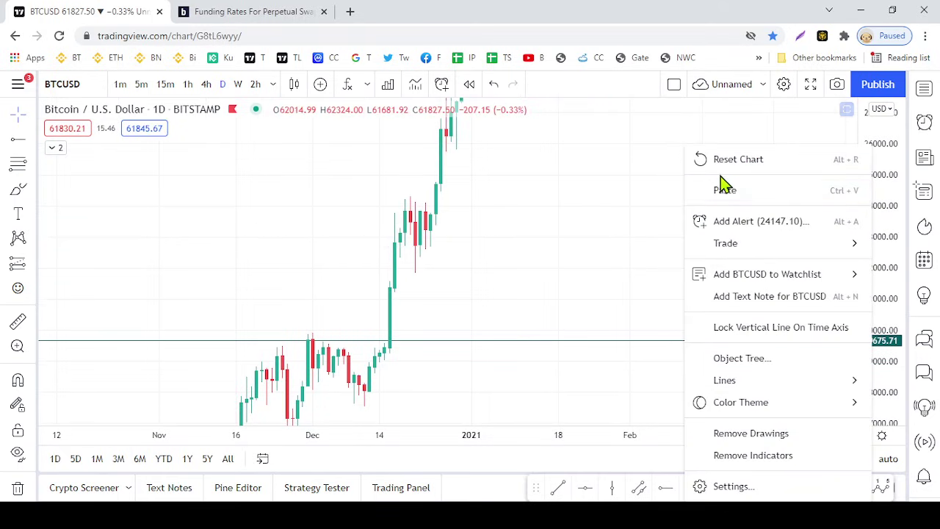
left_click(728, 157)
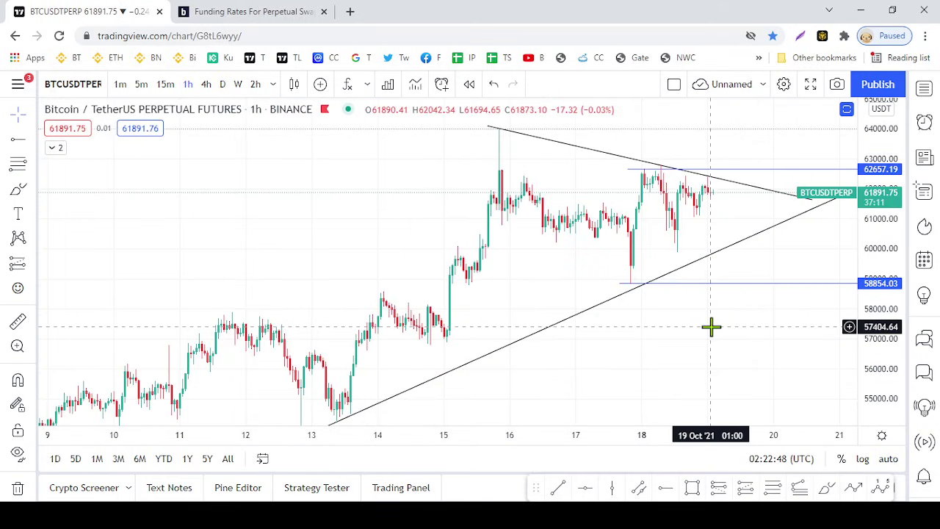
Measure a potential drop from the 15 October peak near 64000 to about 54900 on the hourly perpetual futures chart.
scroll(709, 213, "down", 3)
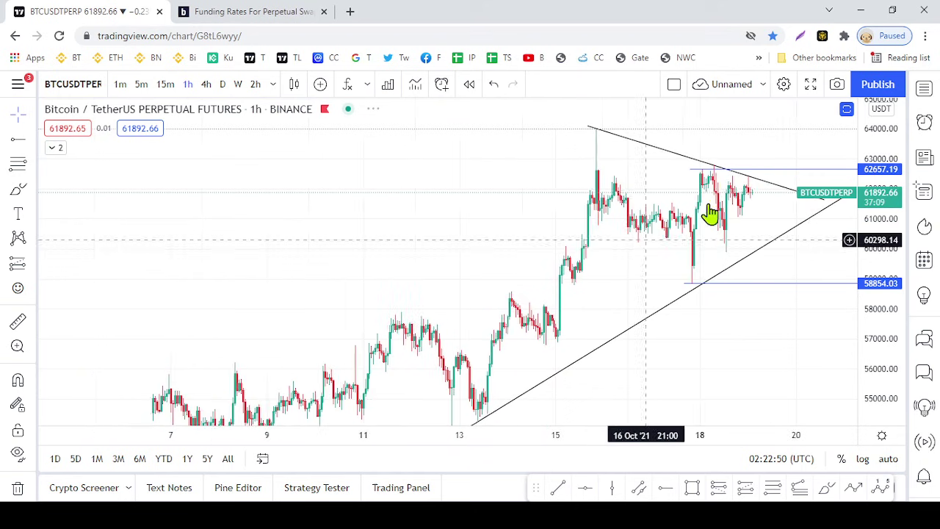
left_click_drag(886, 129, 867, 231)
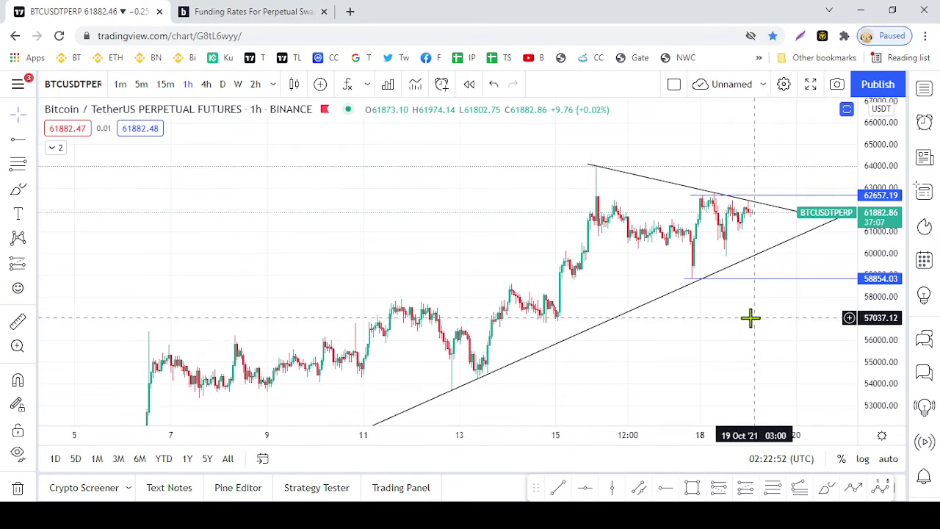
left_click_drag(750, 318, 640, 309)
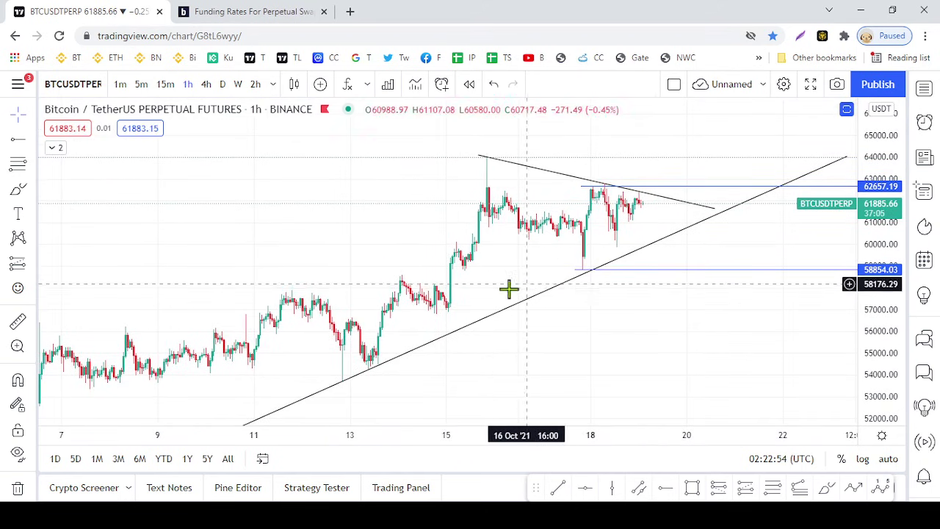
left_click(19, 324)
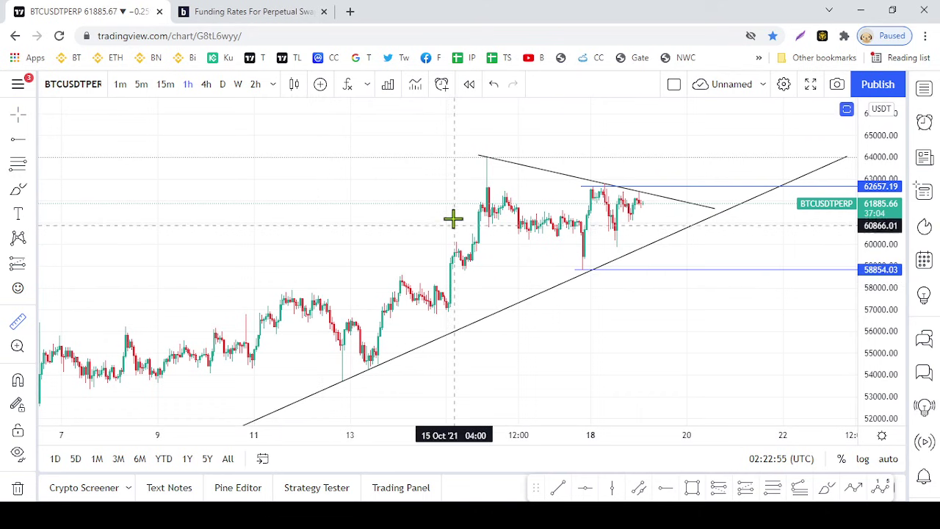
left_click(456, 158)
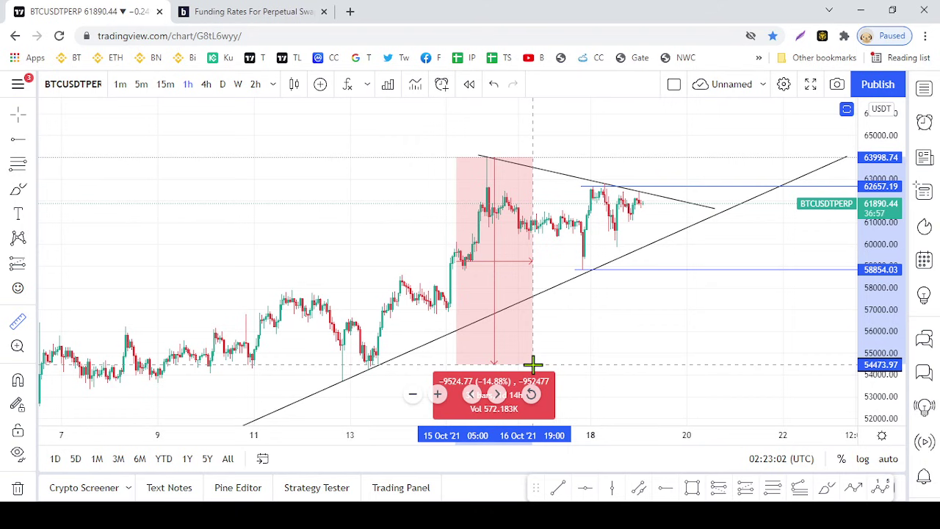
scroll(646, 340, "down", 2)
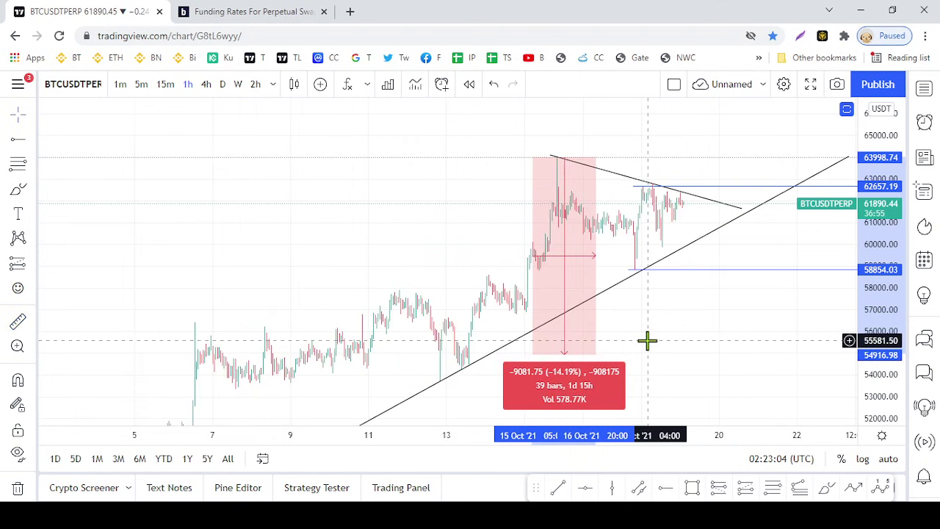
left_click(668, 338)
scroll(690, 336, "down", 2)
scroll(657, 269, "down", 5)
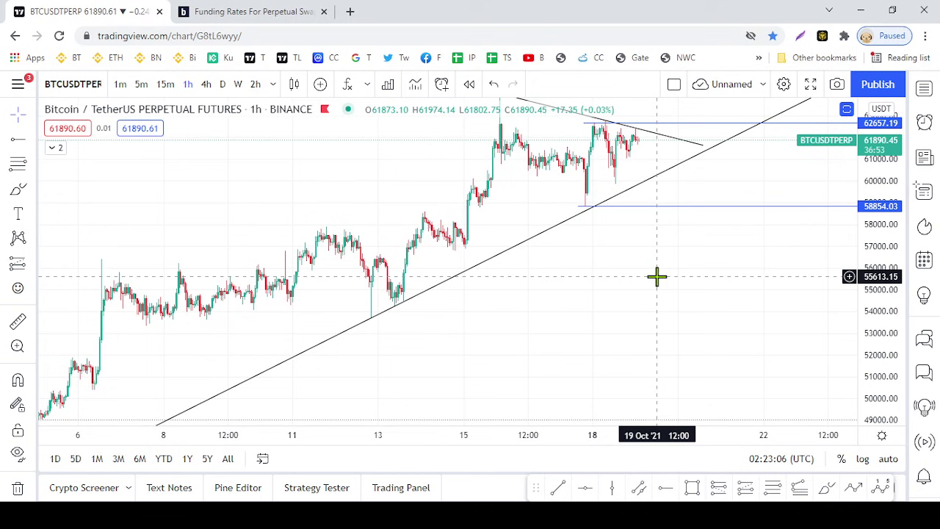
Switch the perpetual futures chart to the daily timeframe and fit the candles from March to October 2021 in view.
left_click(222, 84)
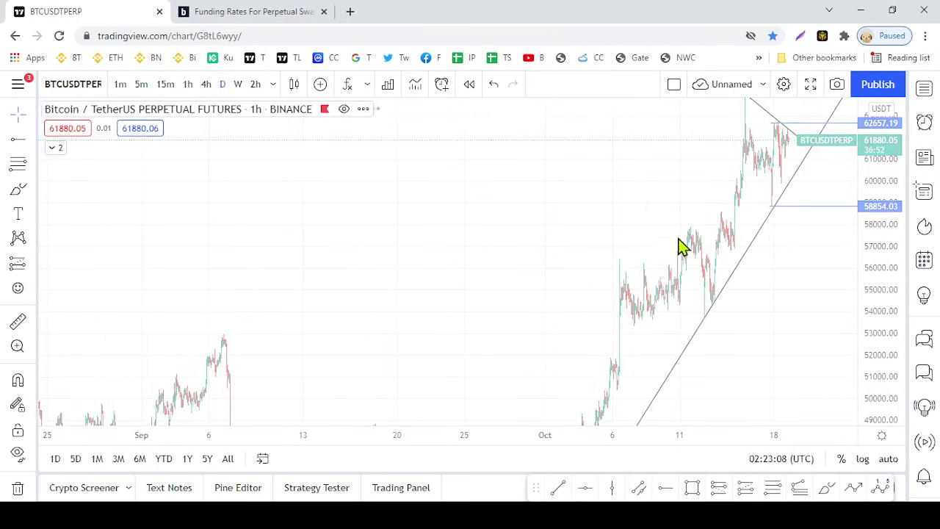
scroll(820, 384, "up", 4)
left_click_drag(859, 193, 871, 296)
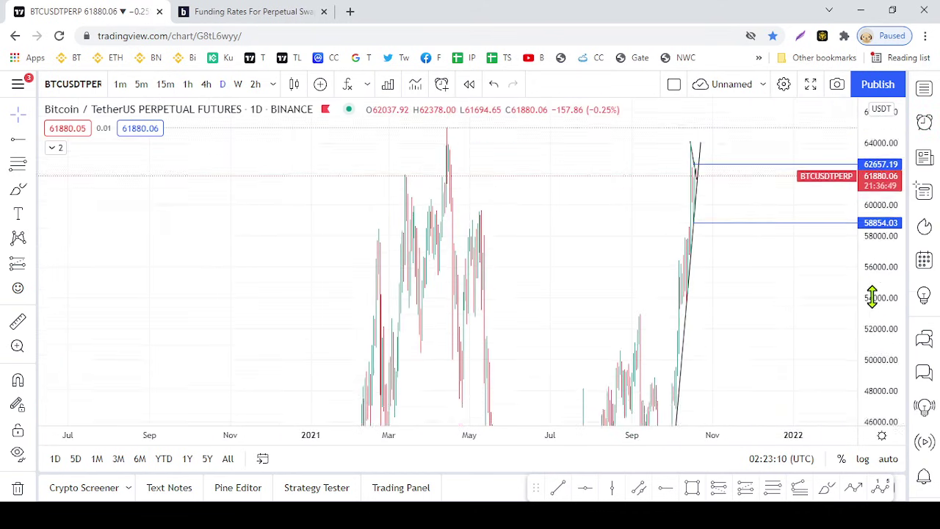
scroll(758, 338, "up", 5)
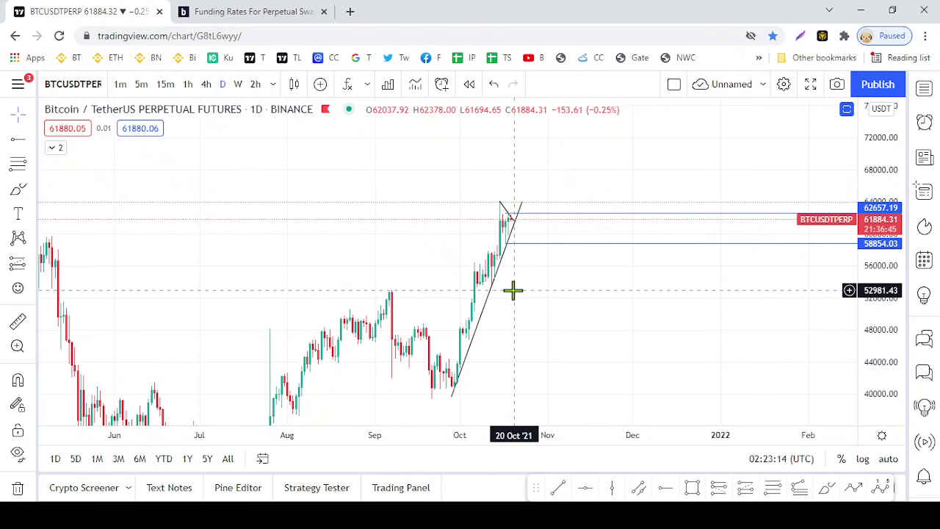
scroll(513, 290, "down", 2)
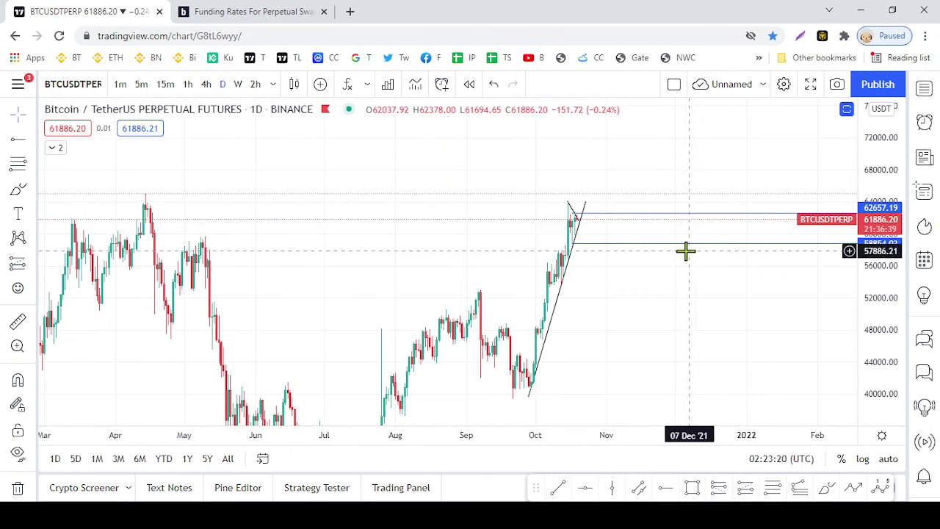
Compare the October 2021 rally with the April 2021 peak on the daily perpetual futures chart.
scroll(615, 295, "up", 2)
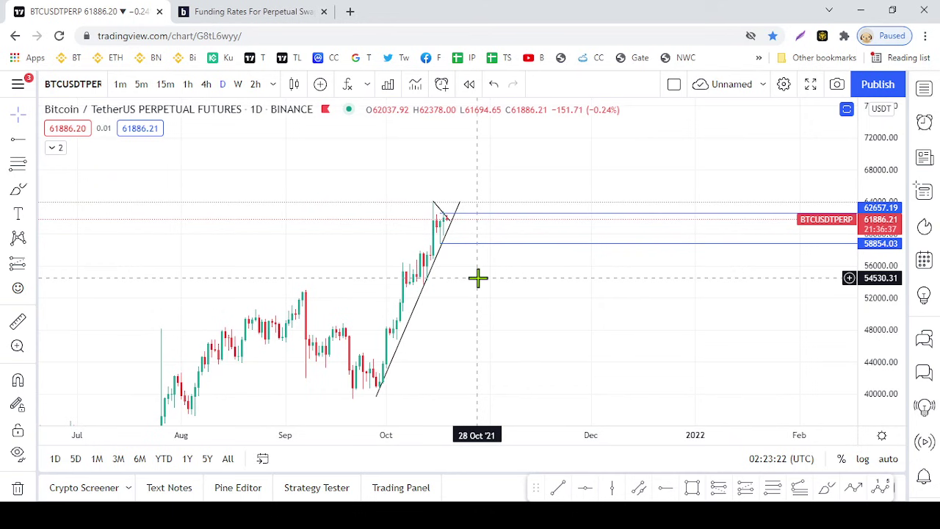
scroll(548, 291, "down", 2)
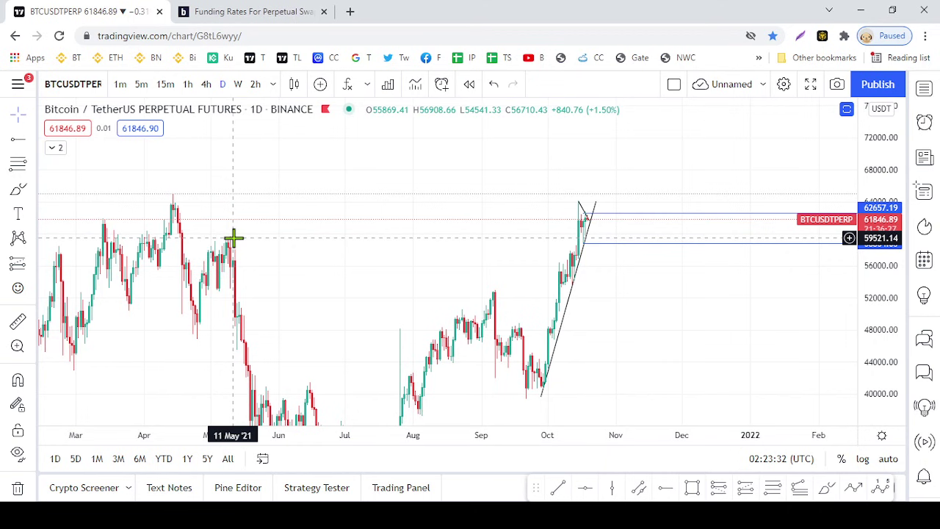
scroll(234, 237, "up", 3)
left_click_drag(873, 314, 880, 248)
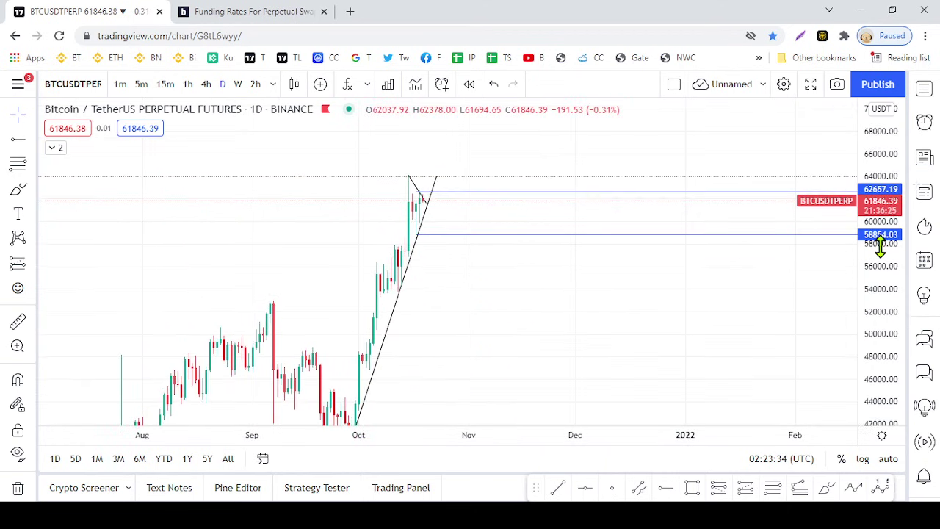
left_click_drag(495, 275, 731, 246)
scroll(533, 260, "up", 2)
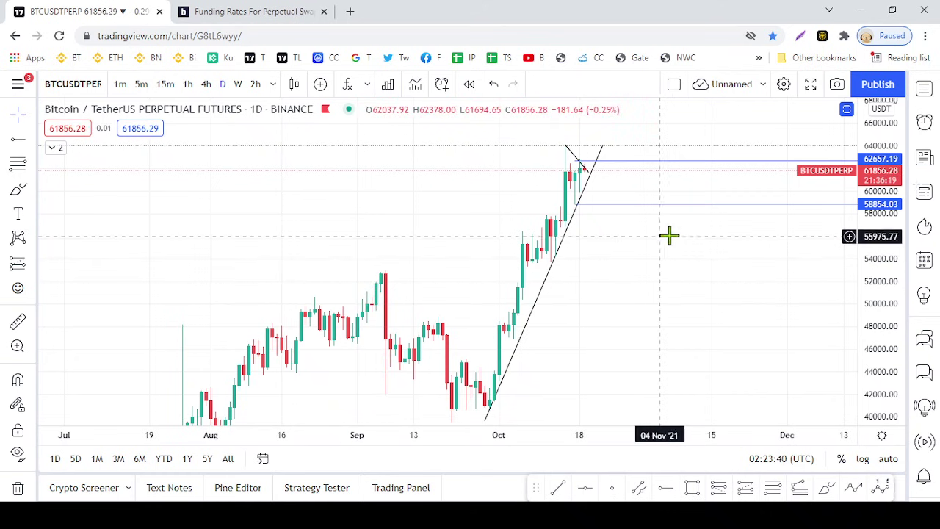
scroll(669, 235, "up", 2)
scroll(673, 272, "up", 2)
scroll(673, 271, "down", 4)
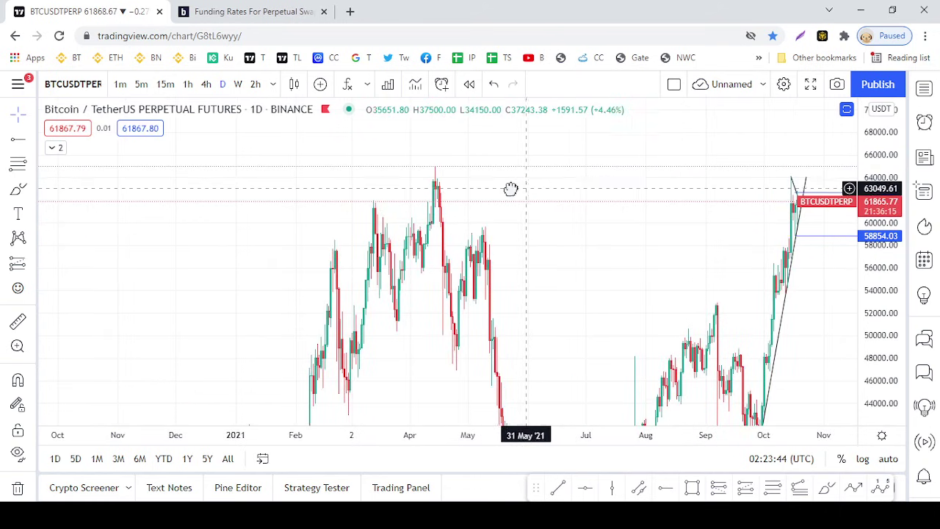
left_click_drag(510, 189, 433, 193)
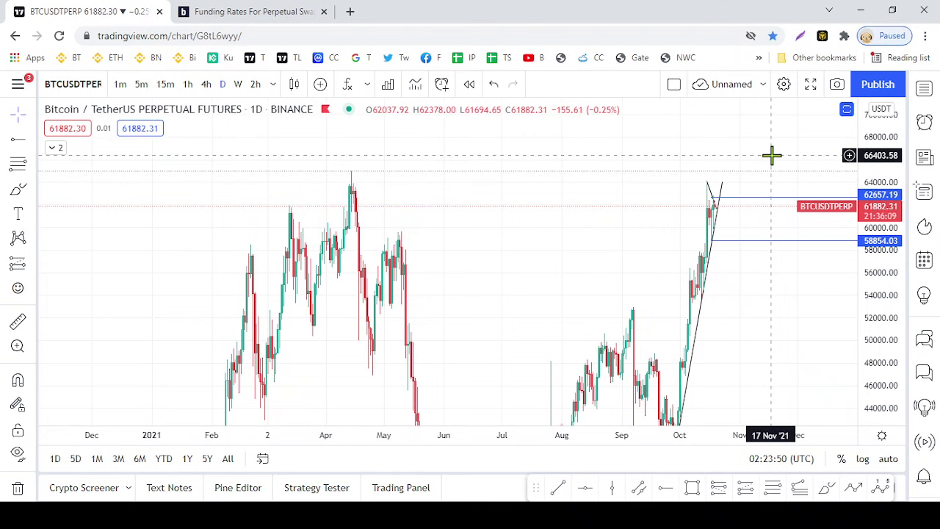
Examine the October candles against the rising trendline and the 62657.19 and 58854.03 levels on the daily chart.
scroll(771, 155, "up", 6)
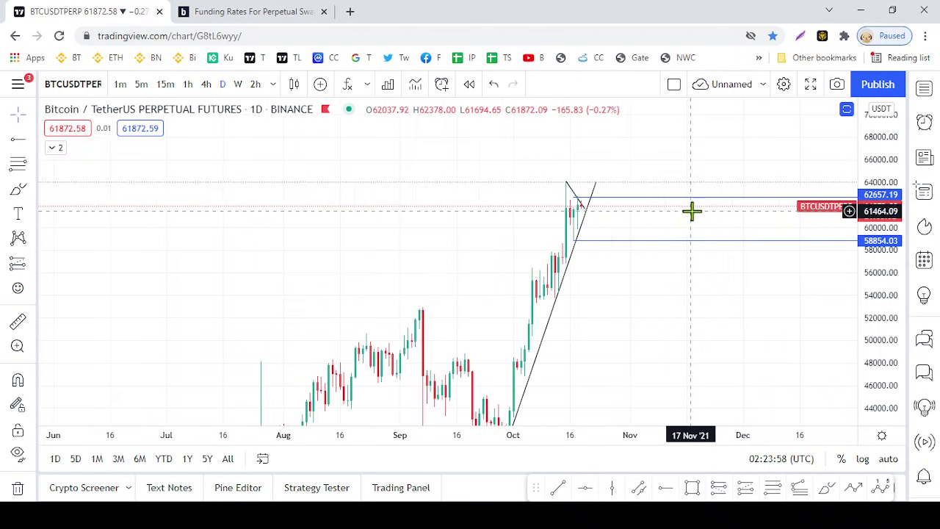
left_click_drag(382, 353, 594, 149)
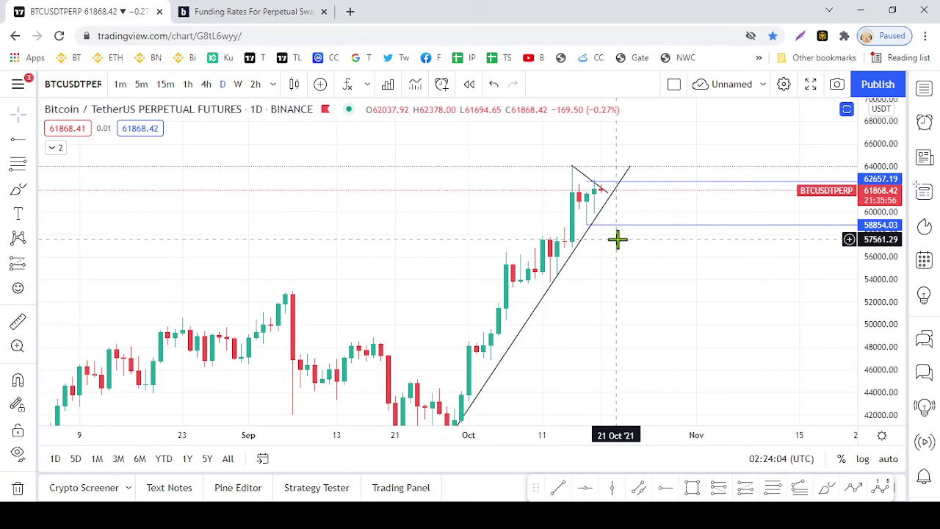
left_click_drag(857, 325, 884, 332)
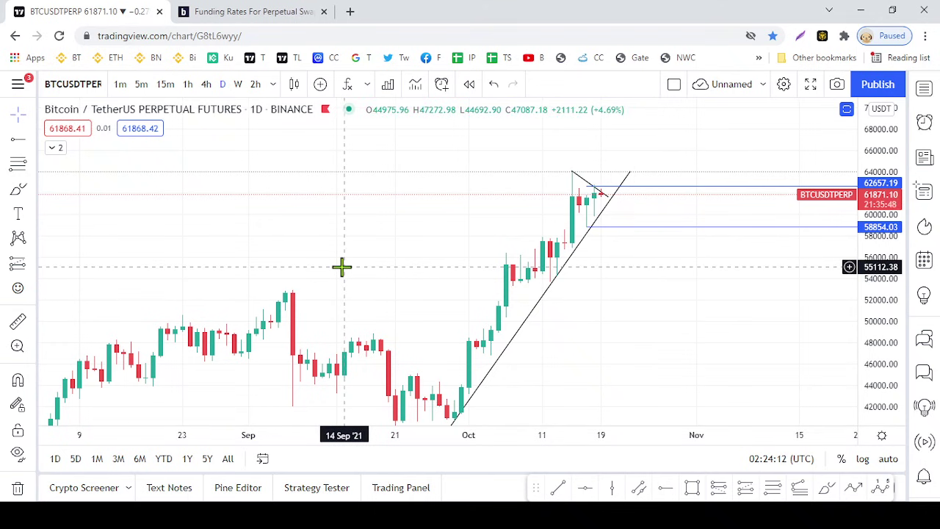
scroll(341, 267, "right", 1)
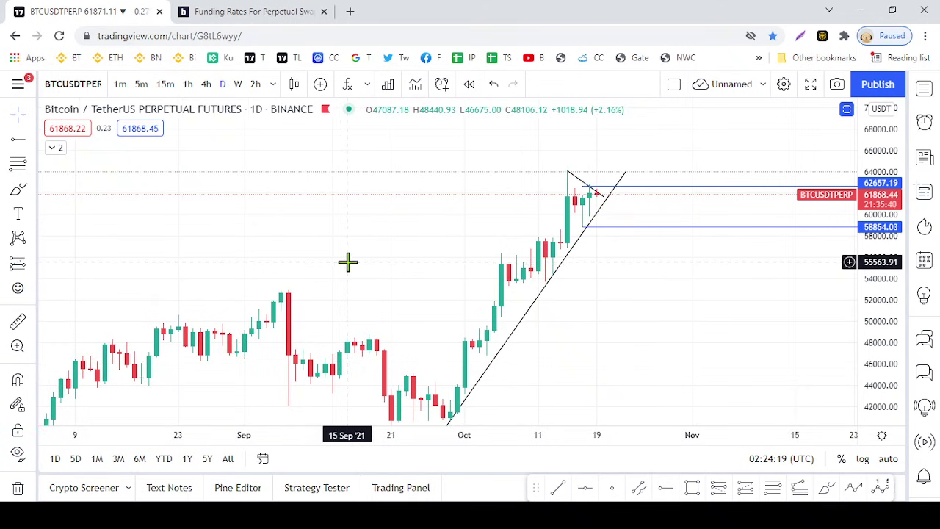
scroll(348, 262, "down", 2)
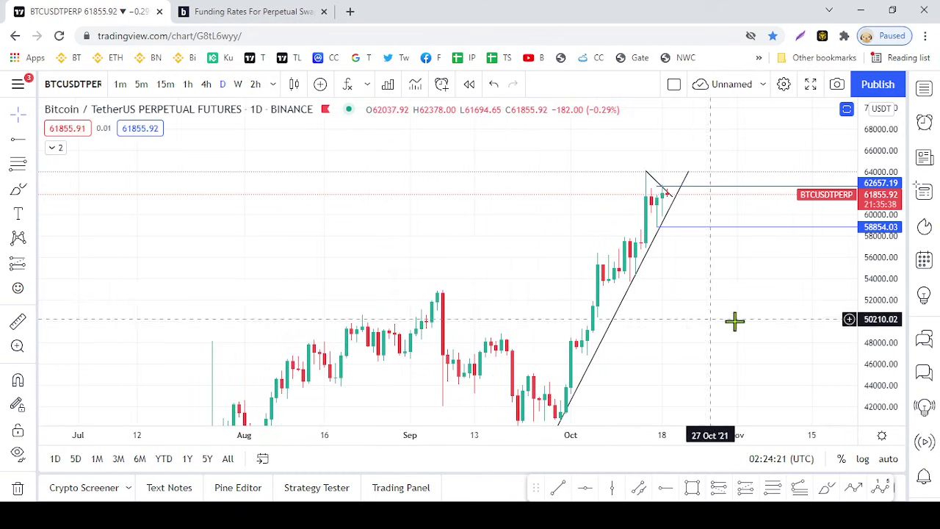
scroll(864, 216, "up", 2)
left_click_drag(890, 141, 890, 209)
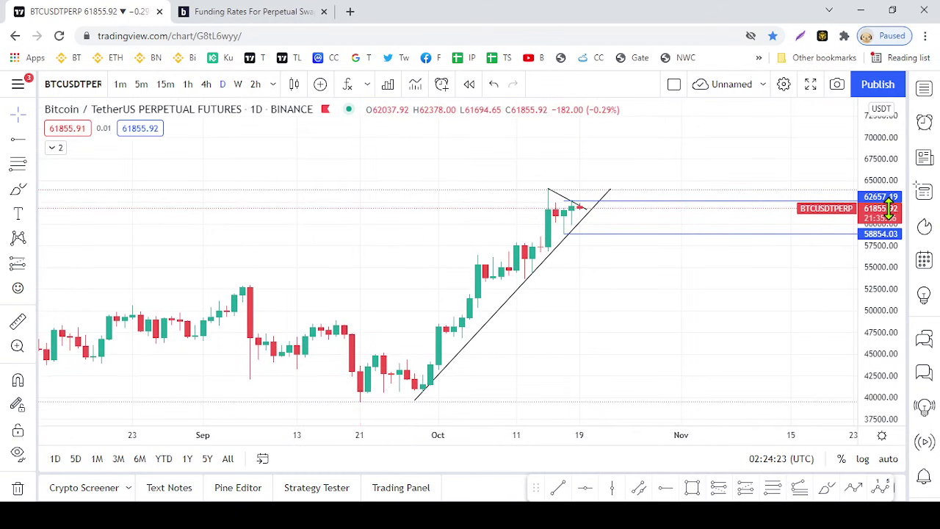
scroll(664, 271, "down", 2)
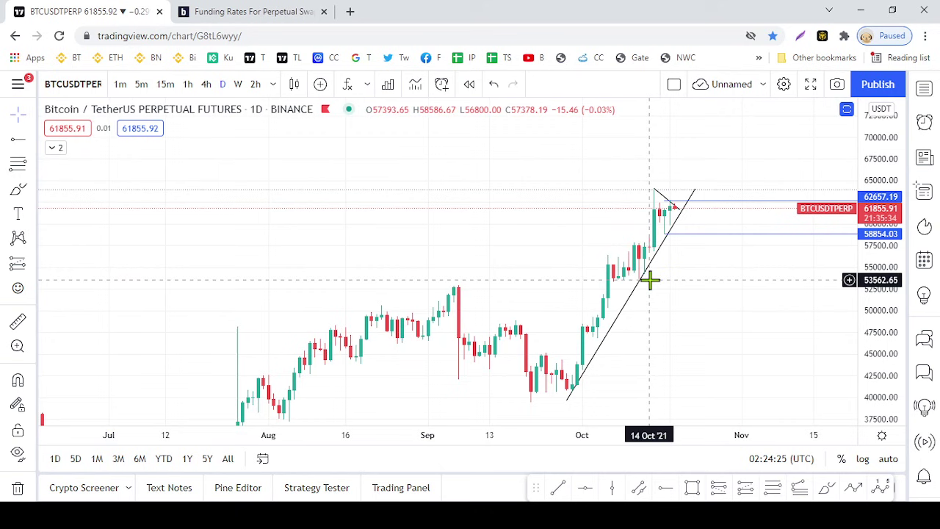
Check the BTC funding rates across exchanges on the bybt page, and return to the TradingView chart.
left_click(271, 10)
scroll(252, 184, "down", 4)
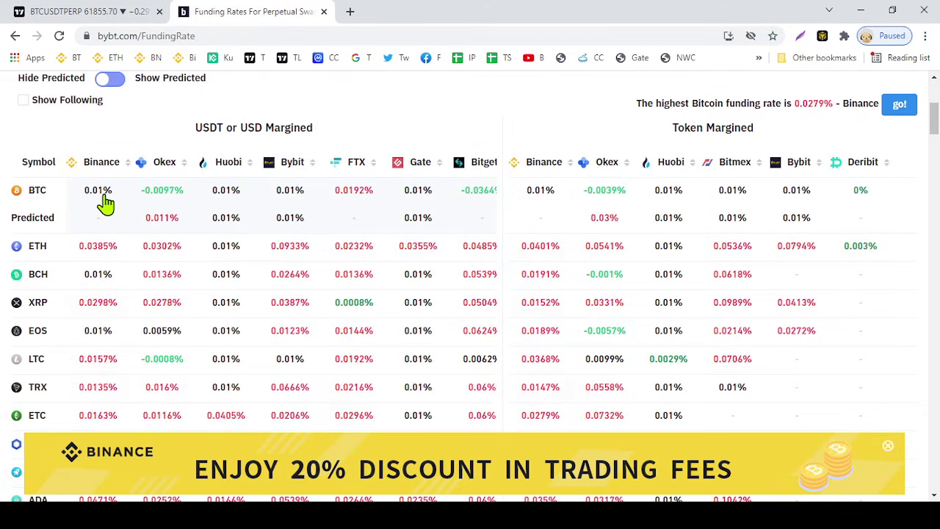
left_click(114, 12)
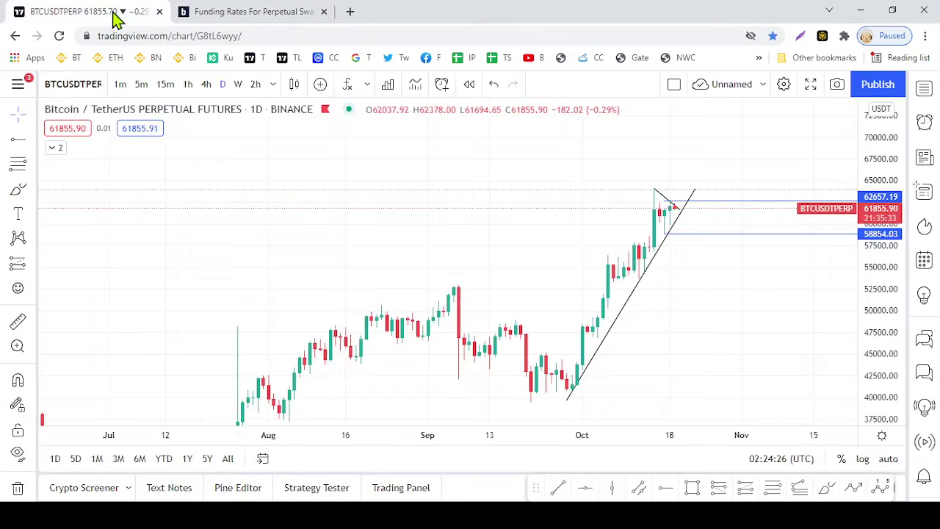
Load the BTCUSDLONGS chart from the watchlist, and hide the watchlist.
left_click(924, 89)
scroll(808, 242, "down", 3)
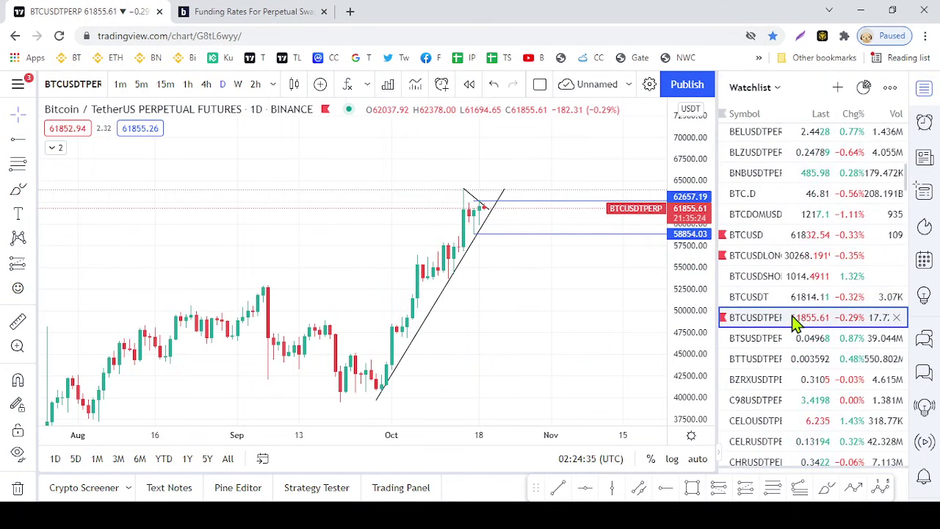
left_click(791, 261)
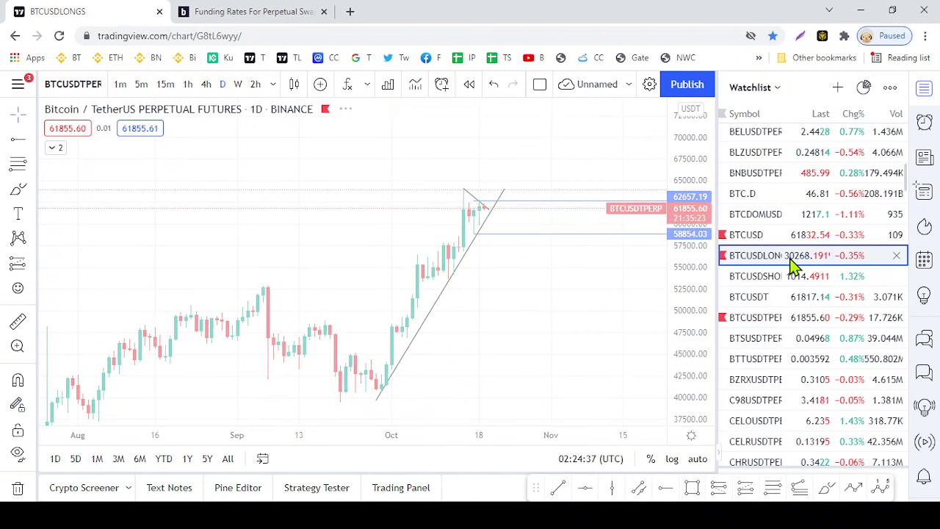
left_click(925, 89)
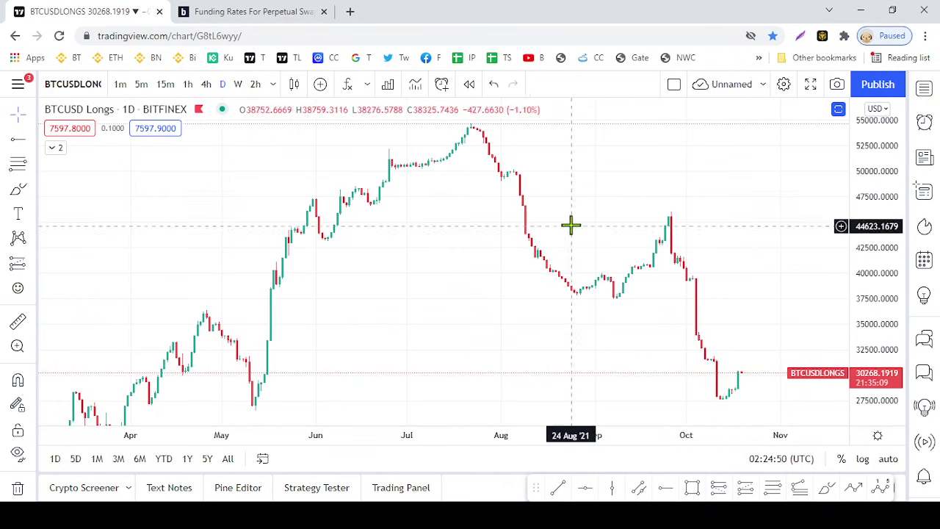
Overlay the Bitfinex BTCUSD price on the BTCUSD Longs chart as a comparison symbol.
left_click(320, 84)
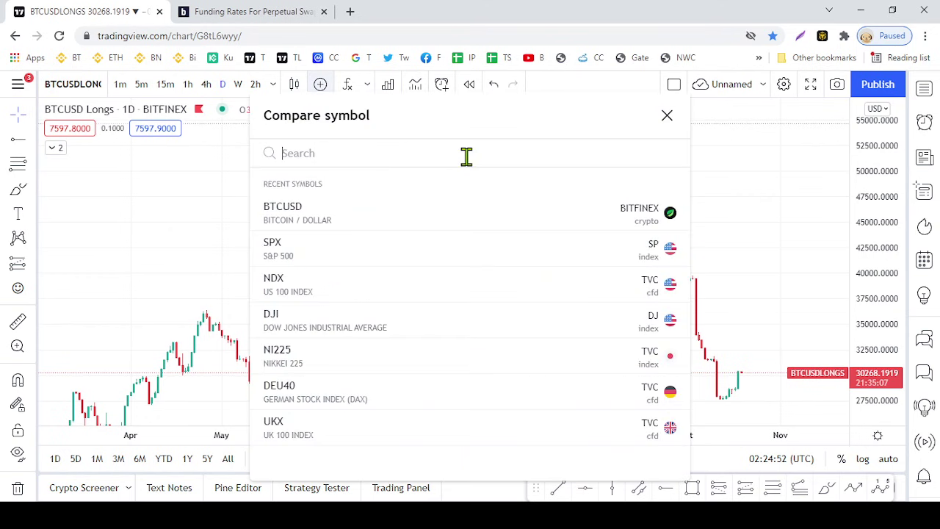
left_click(462, 225)
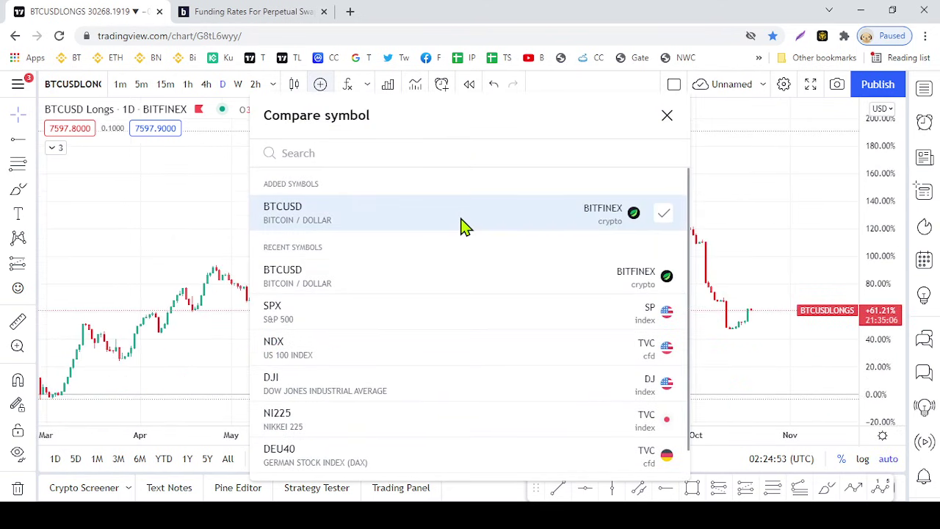
left_click(667, 117)
Compare the BTCUSD line with the longs candles from March to October 2021.
scroll(771, 233, "up", 5)
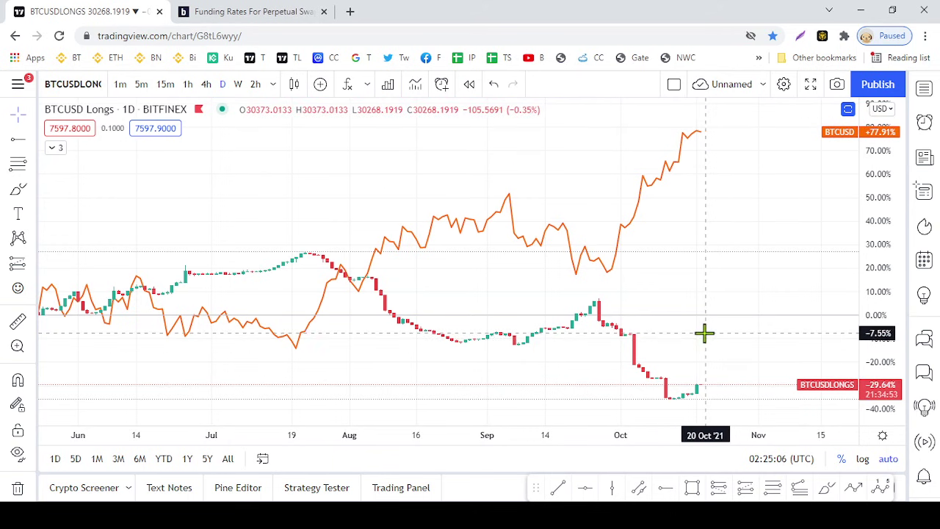
scroll(705, 332, "down", 3)
scroll(704, 332, "down", 2)
scroll(703, 332, "up", 3)
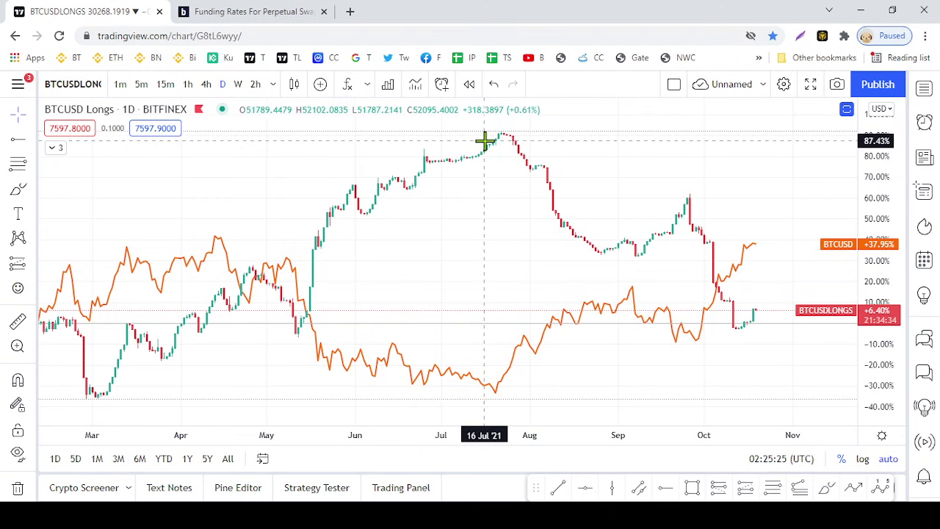
scroll(499, 145, "up", 3)
Review the Binance and Okex BTC funding rates on bybt alongside the longs comparison chart in TradingView.
left_click(244, 11)
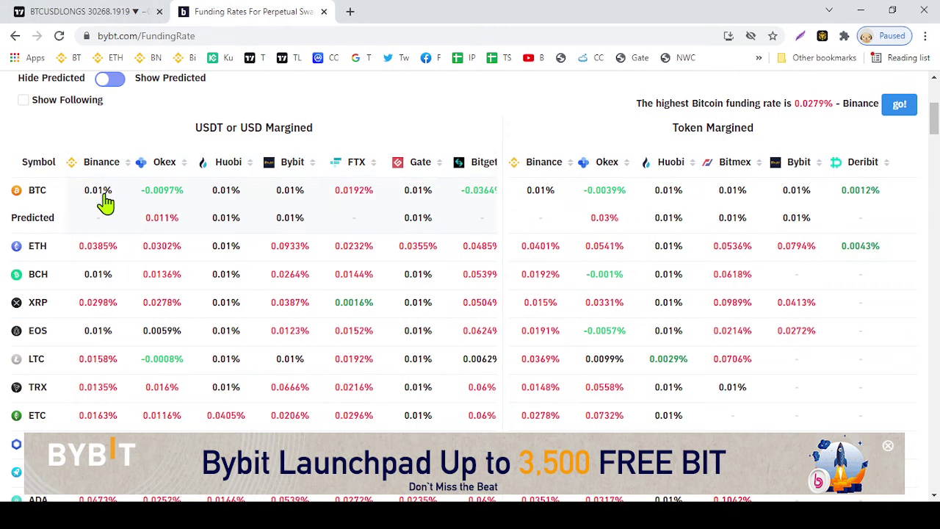
left_click(131, 13)
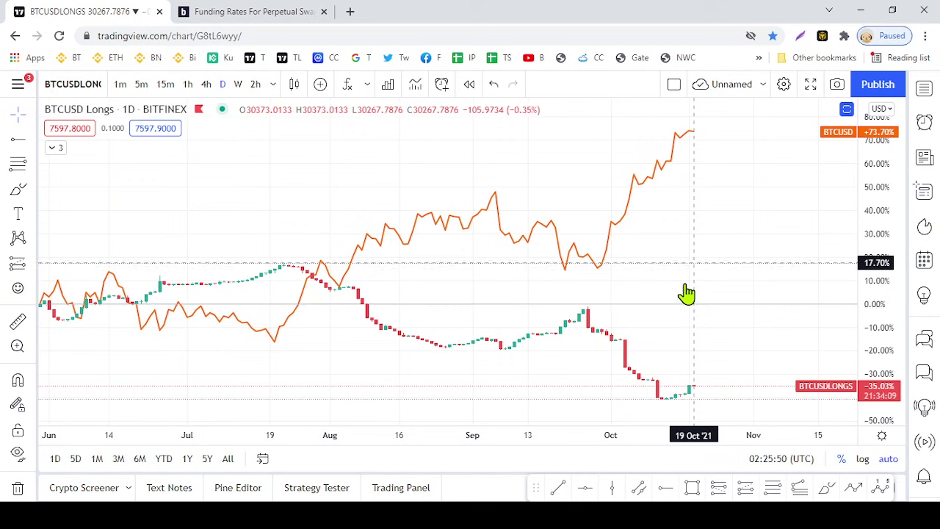
left_click(252, 11)
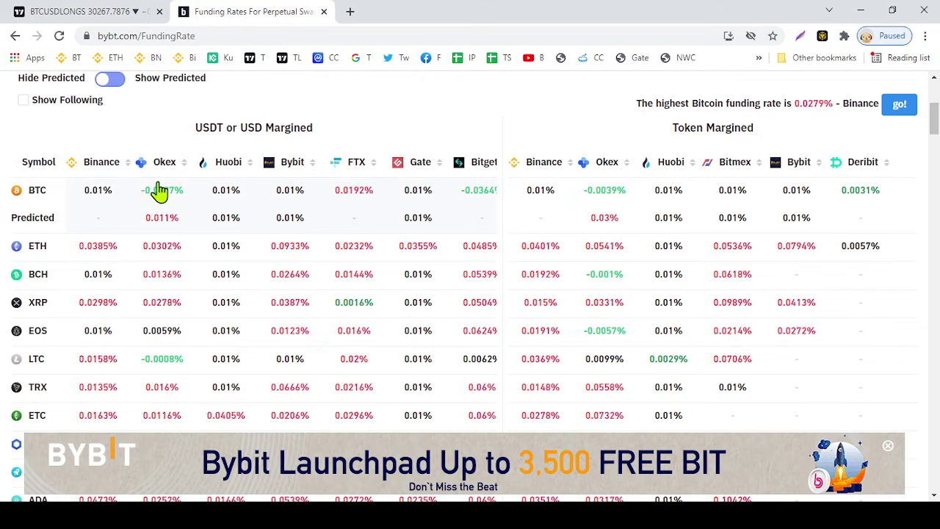
left_click(116, 11)
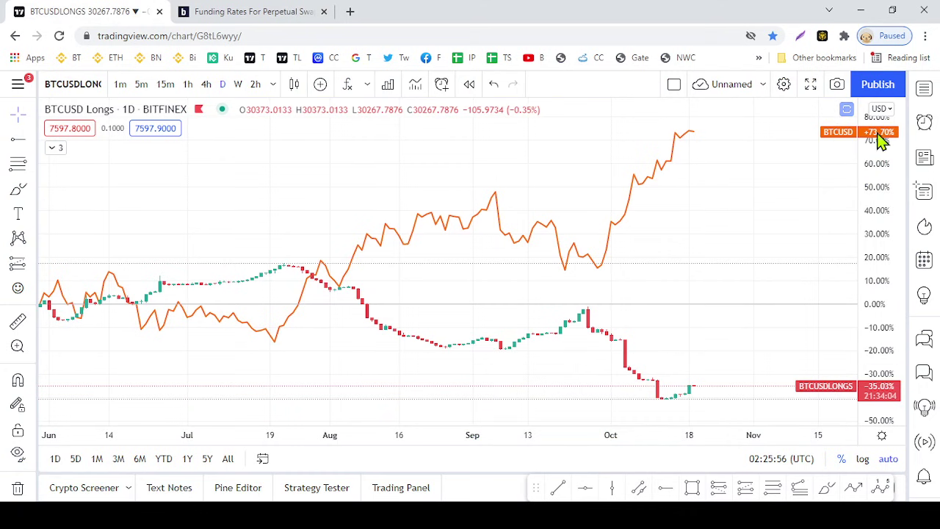
Load the TOTAL crypto market cap chart from the watchlist, and hide the watchlist.
left_click(919, 94)
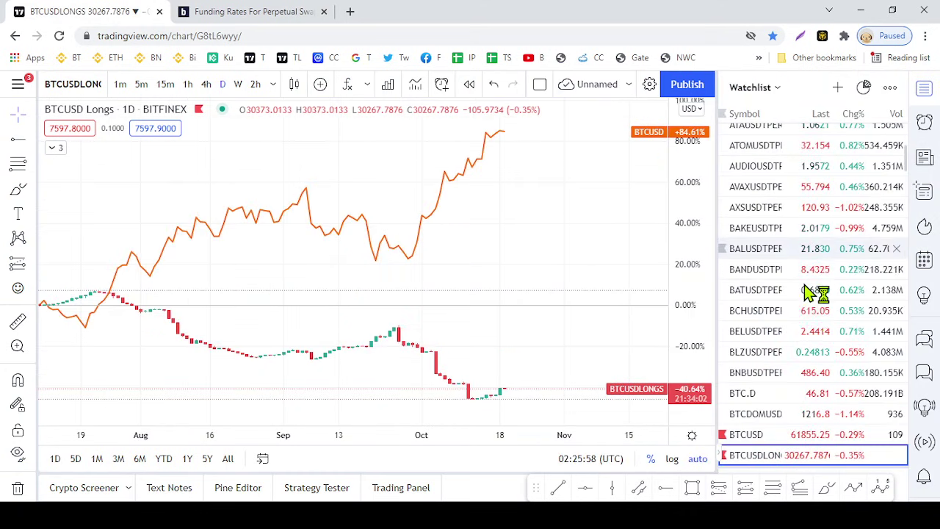
scroll(797, 351, "down", 1)
scroll(797, 351, "down", 5)
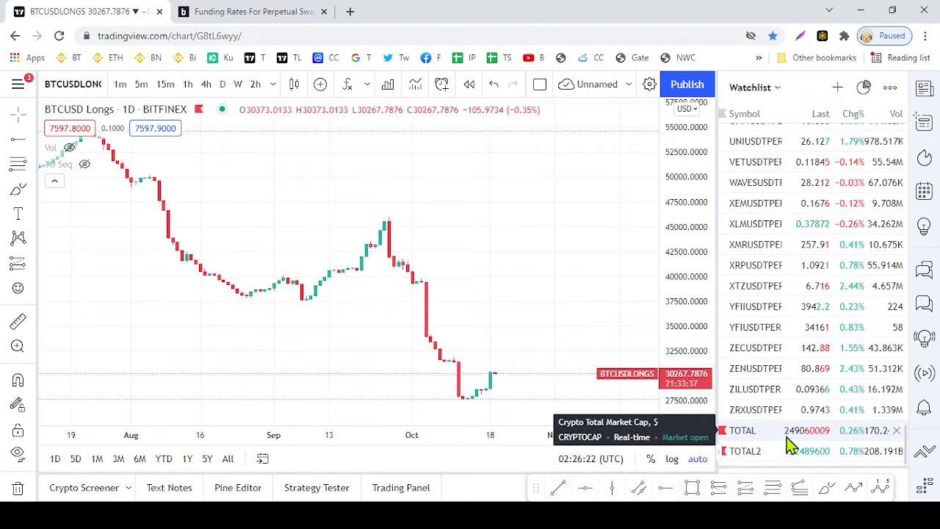
left_click(789, 439)
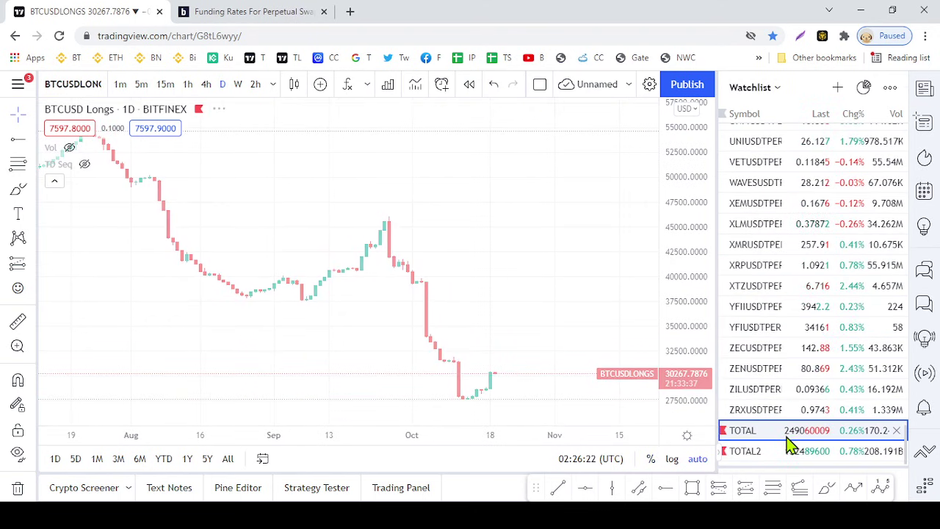
scroll(491, 294, "down", 5)
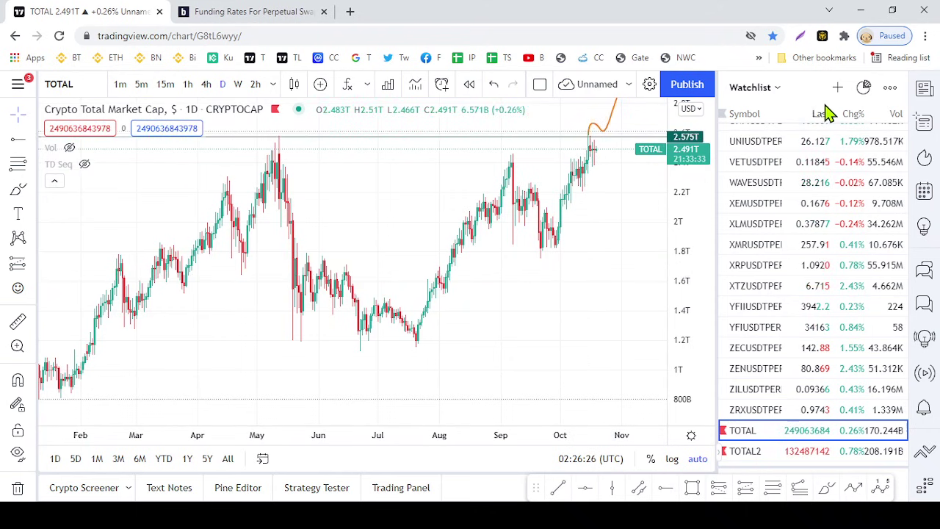
scroll(928, 137, "up", 2)
left_click(925, 94)
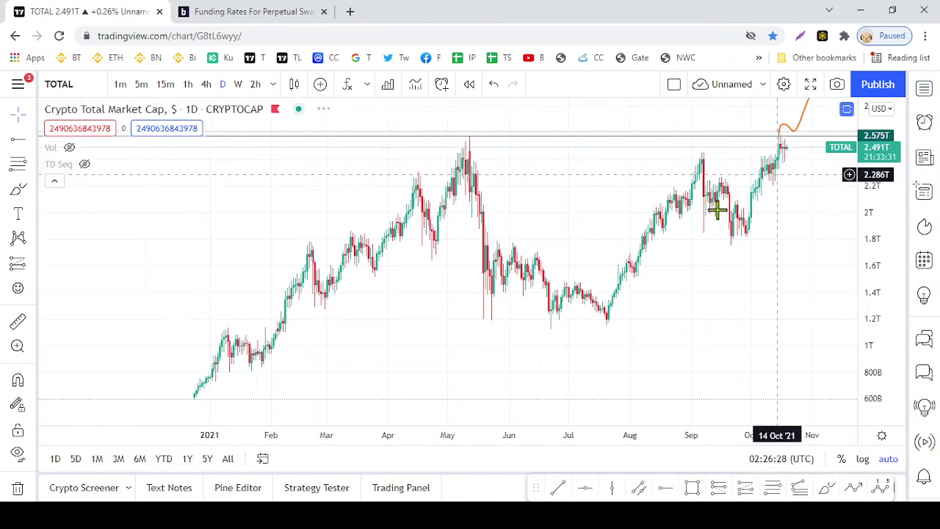
Move the orange projection curve up to start at about 2.8T, clear of the candles at the 2.575T line.
scroll(731, 207, "up", 2)
left_click_drag(895, 279, 889, 216)
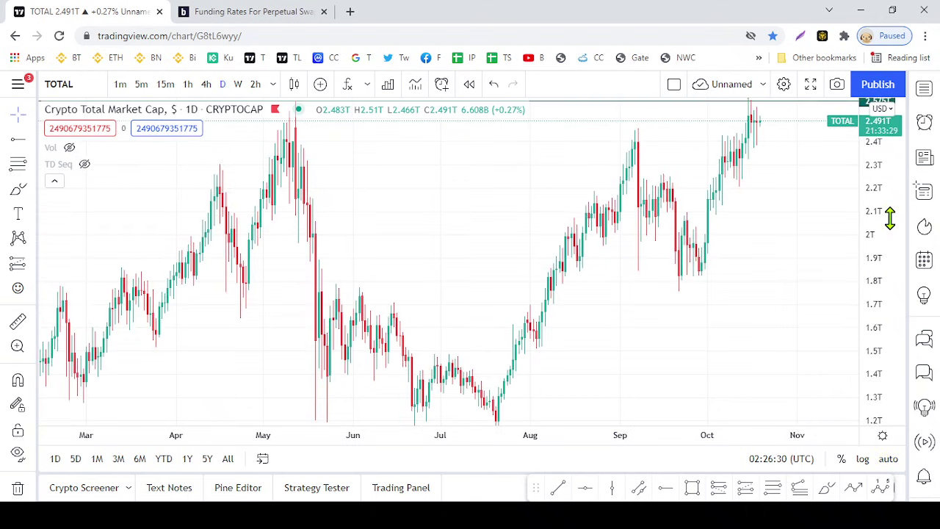
left_click_drag(786, 158, 771, 317)
scroll(770, 317, "up", 1)
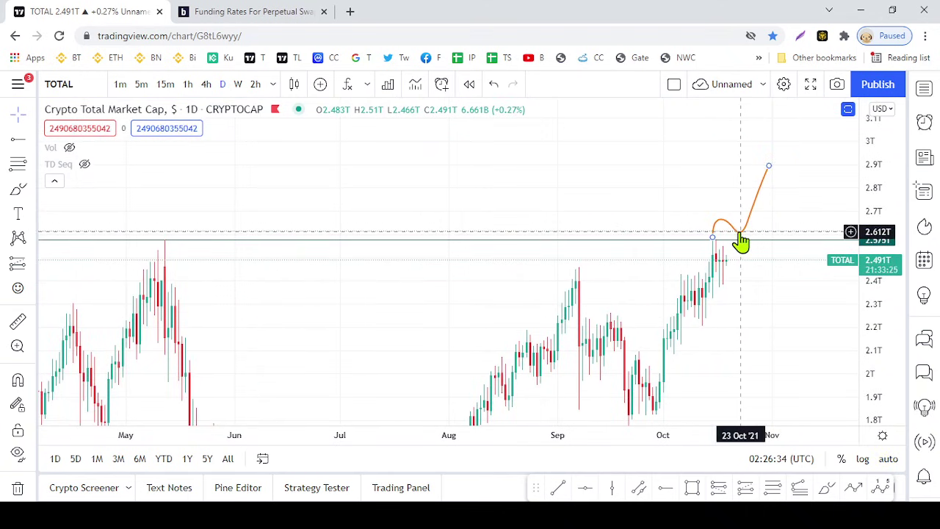
left_click_drag(740, 240, 730, 192)
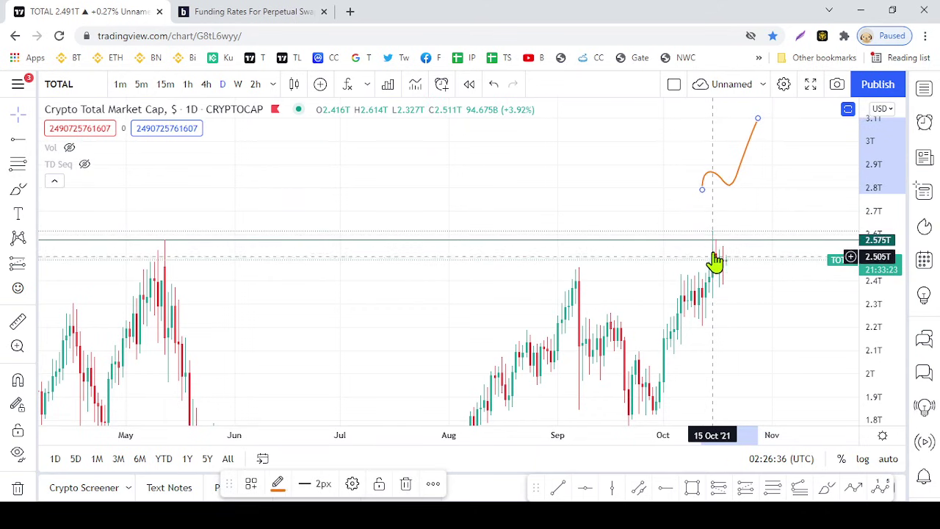
left_click_drag(860, 346, 874, 290)
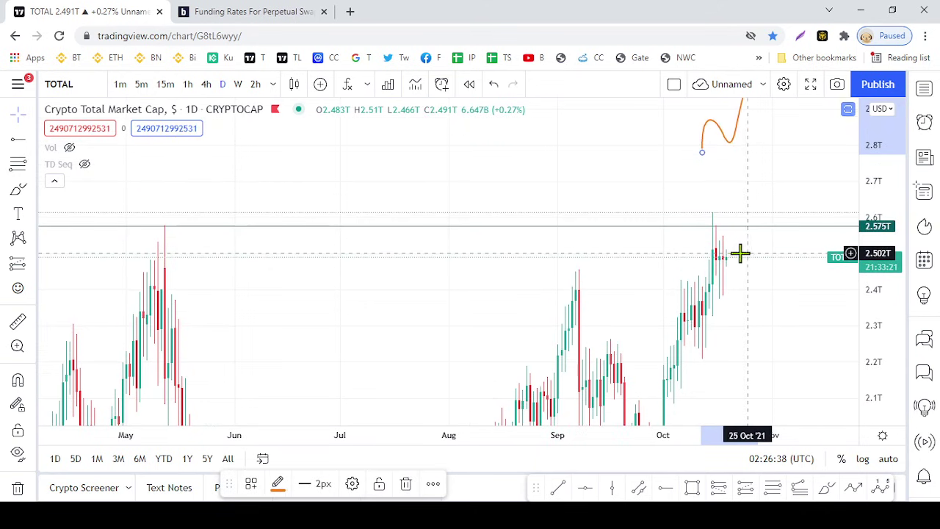
Collapse the indicator legend, and brush a second orange projection curve from the 2.575T line up to about 2.9T in early November.
left_click(712, 227)
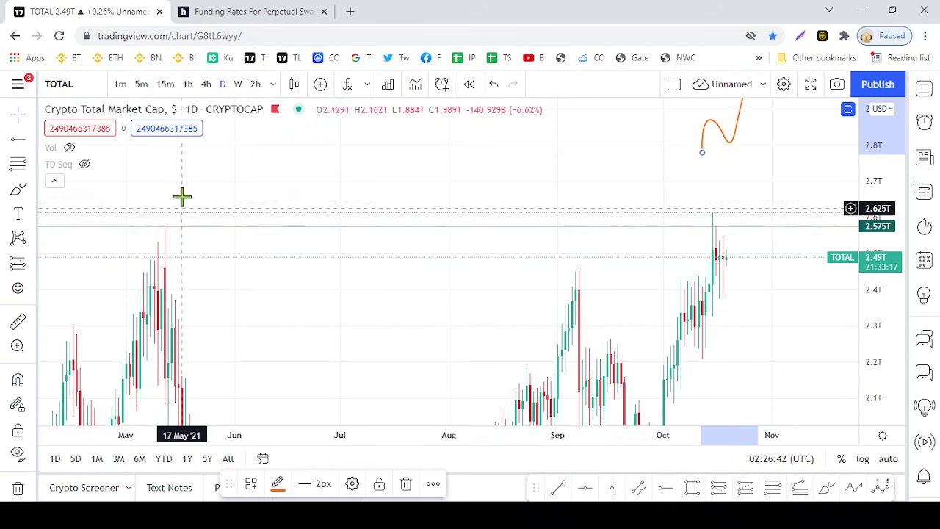
left_click(58, 182)
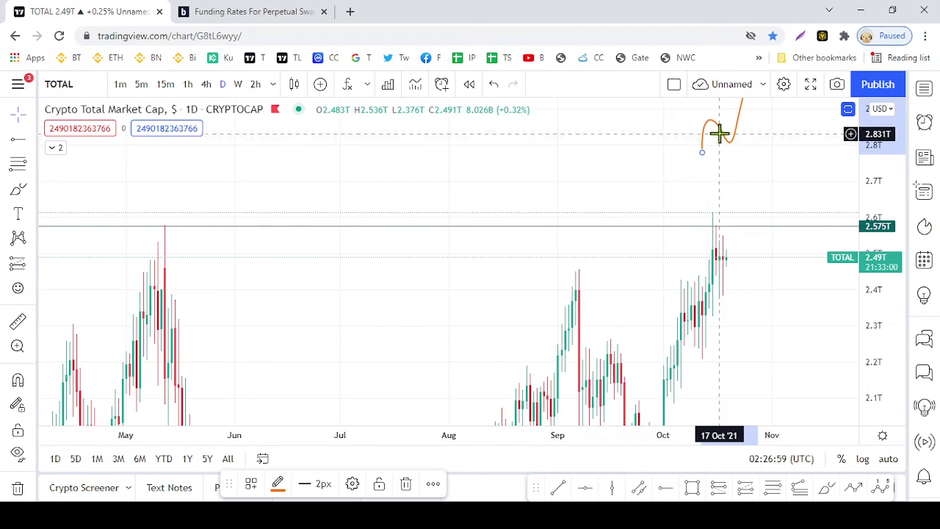
left_click(821, 490)
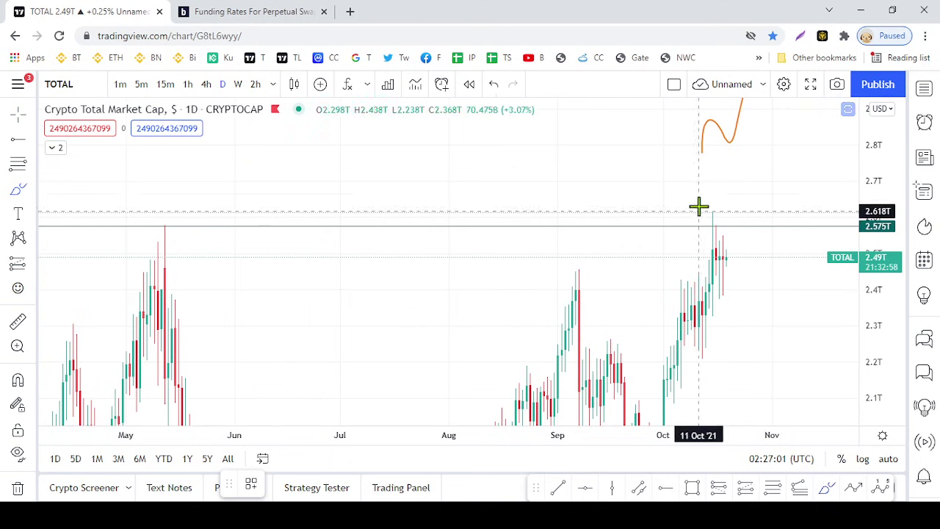
mouse_move(712, 228)
left_mouse_down()
mouse_move(728, 191)
mouse_move(747, 225)
mouse_move(800, 112)
left_mouse_up()
mouse_move(871, 147)
left_mouse_down()
mouse_move(886, 245)
mouse_move(840, 309)
left_mouse_up()
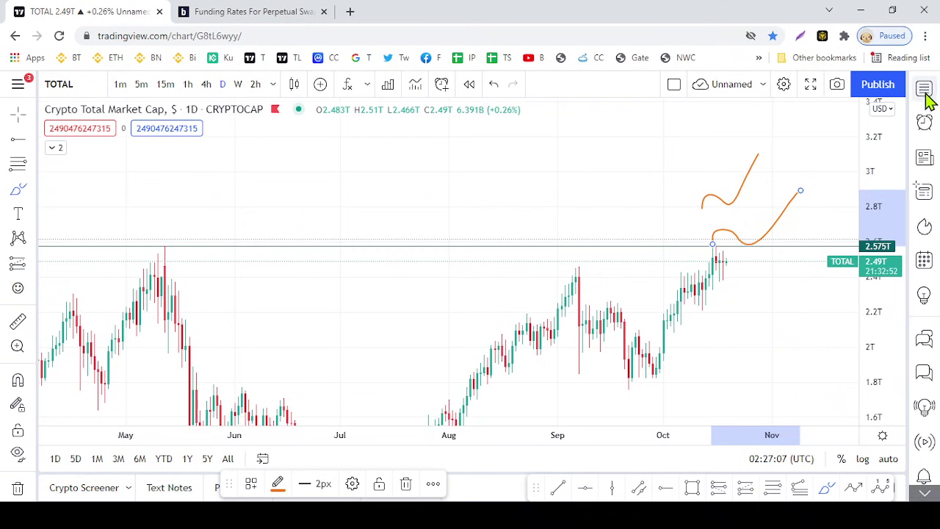
Load the TOTAL2 chart from the watchlist, hide the watchlist, and frame the candles from the May peak to October 2021.
key("alt+w")
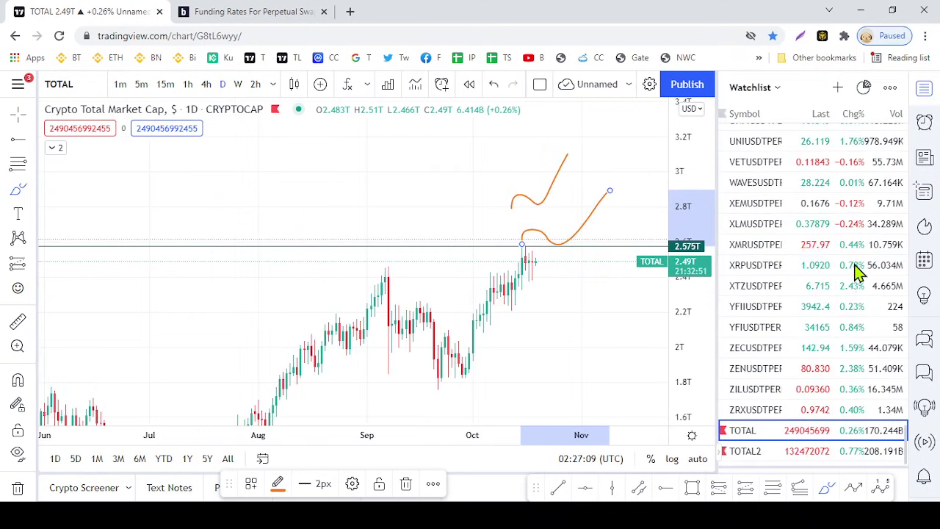
left_click(799, 451)
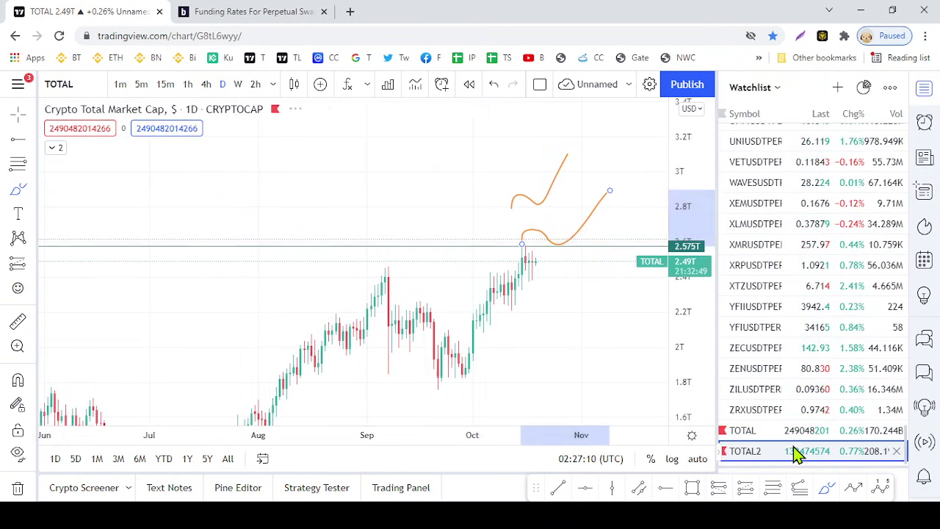
left_click(918, 94)
left_click_drag(882, 147, 886, 235)
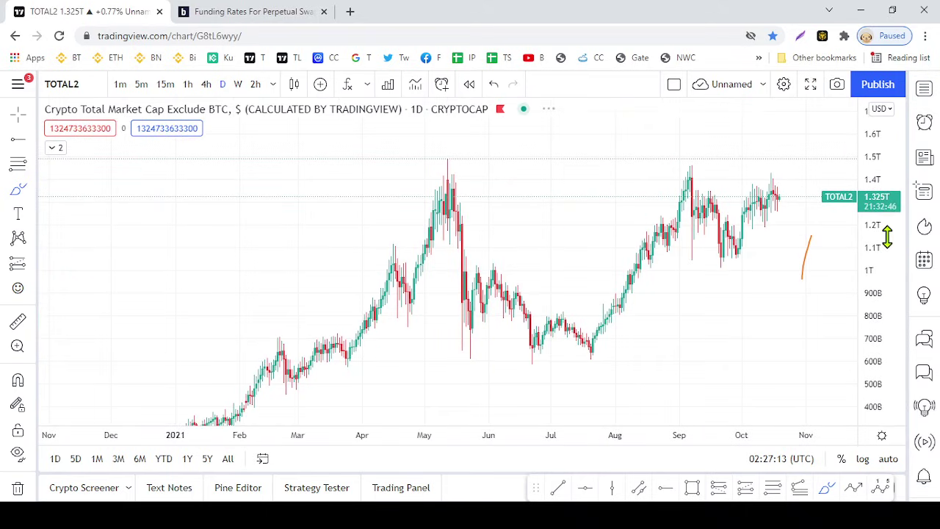
left_click_drag(545, 216, 461, 240)
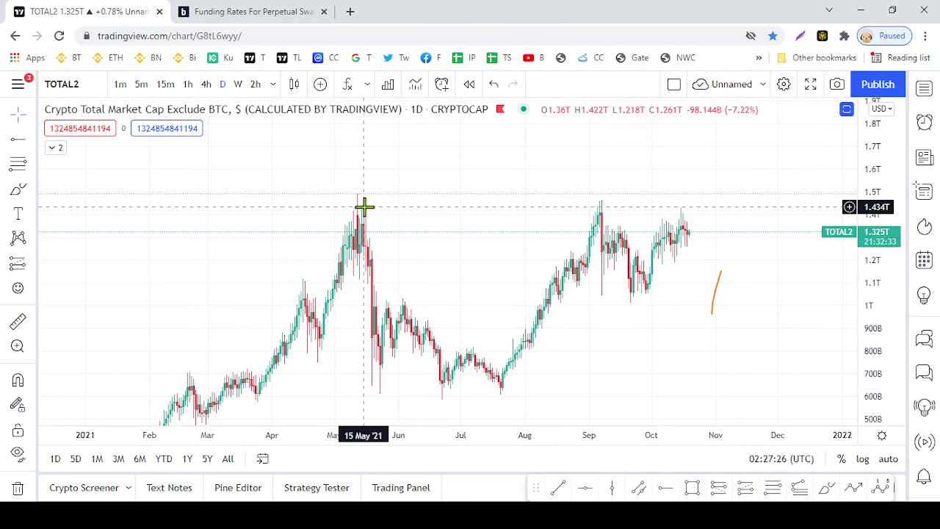
scroll(363, 211, "up", 2)
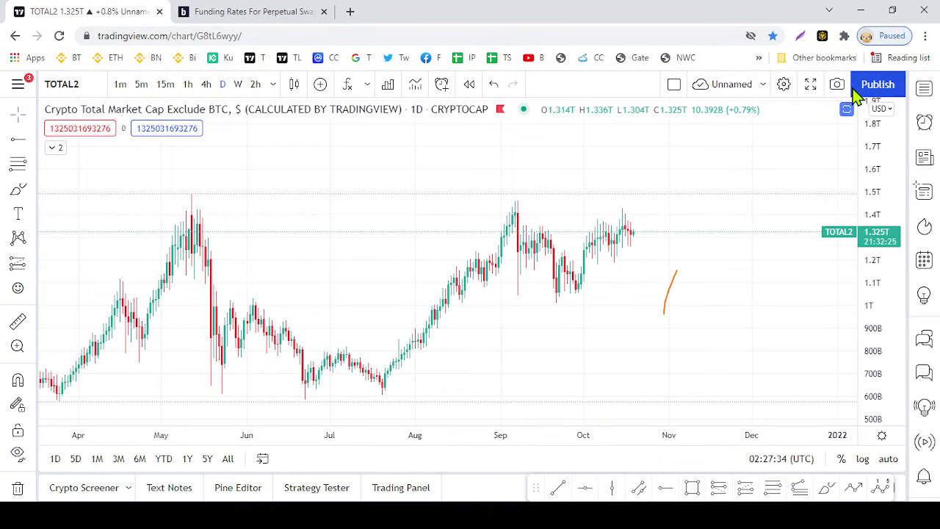
Find the Ethereum perpetual futures symbol in the watchlist and load its daily chart.
left_click(924, 88)
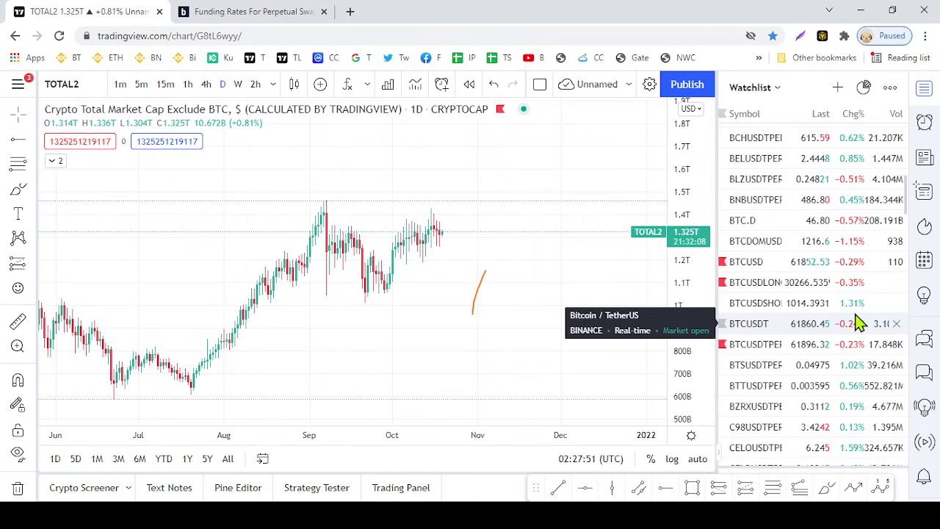
scroll(849, 323, "up", 10)
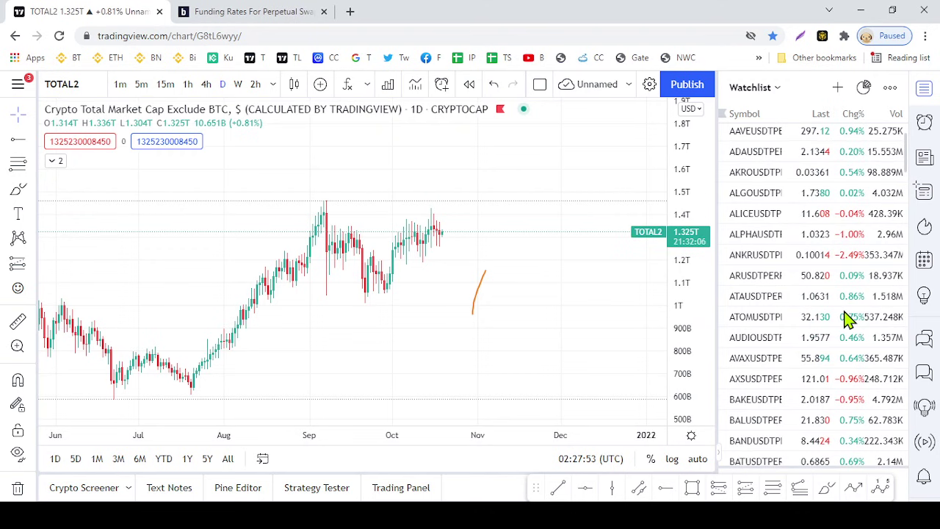
scroll(844, 321, "down", 6)
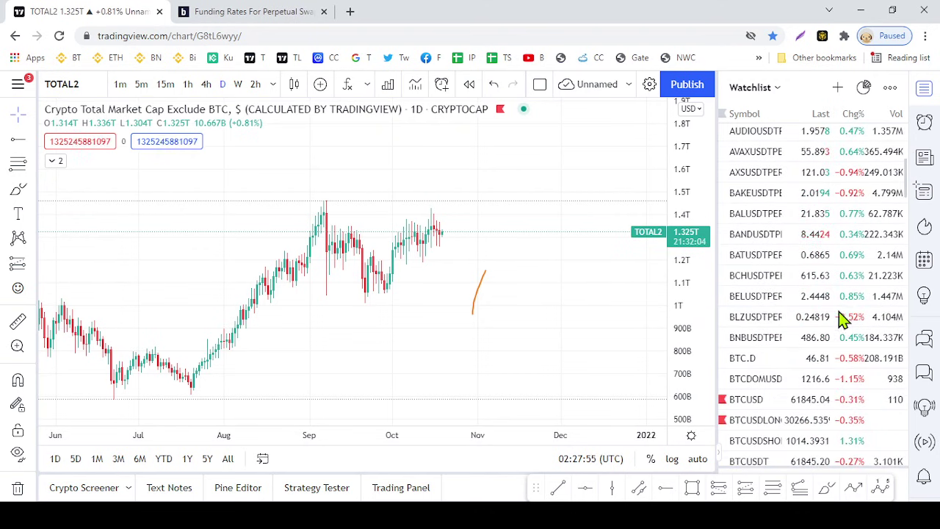
scroll(838, 317, "down", 8)
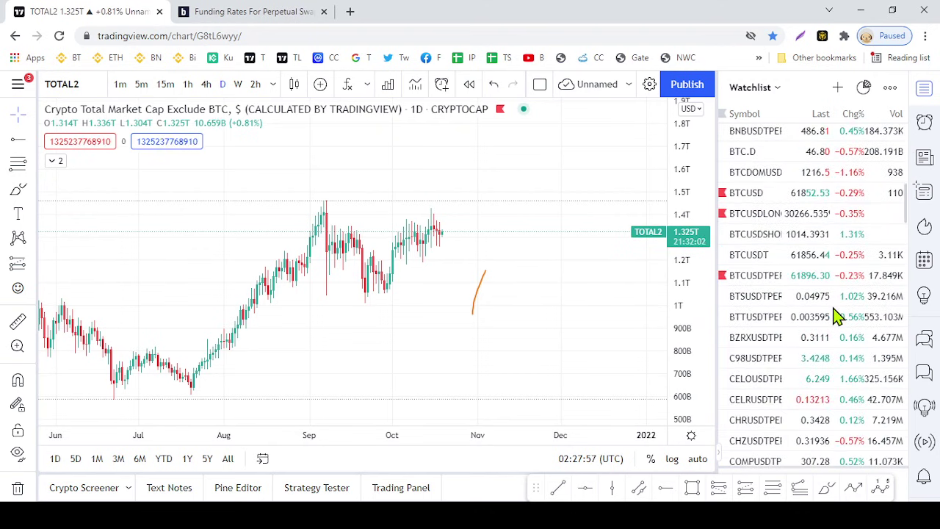
scroll(837, 317, "down", 3)
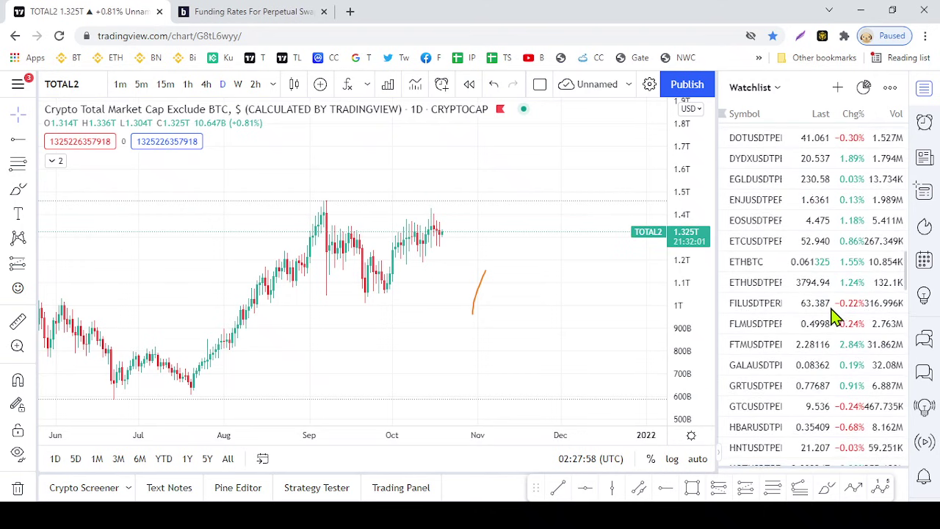
left_click(790, 287)
Examine Ethereum's September and October candles against the 4038.10 line, the purple zones and the two rounded bottoms.
scroll(510, 294, "down", 5)
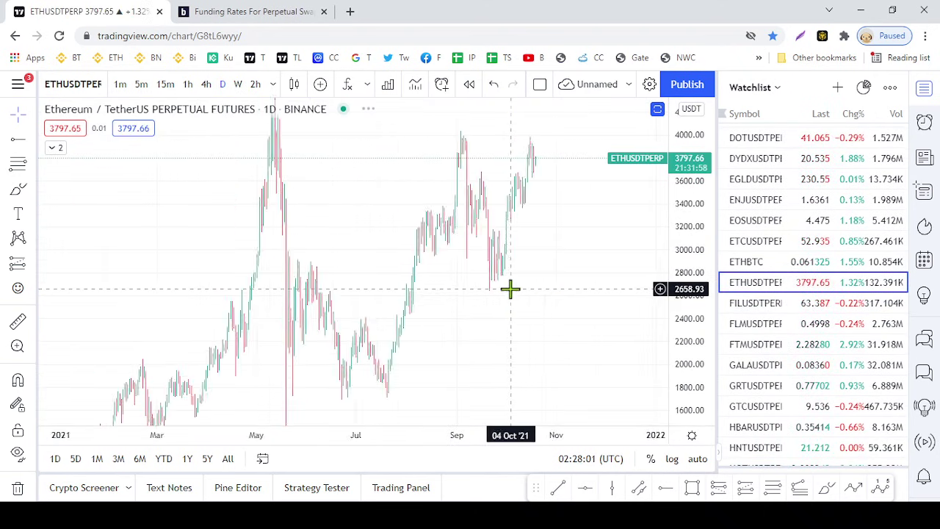
scroll(607, 271, "up", 5)
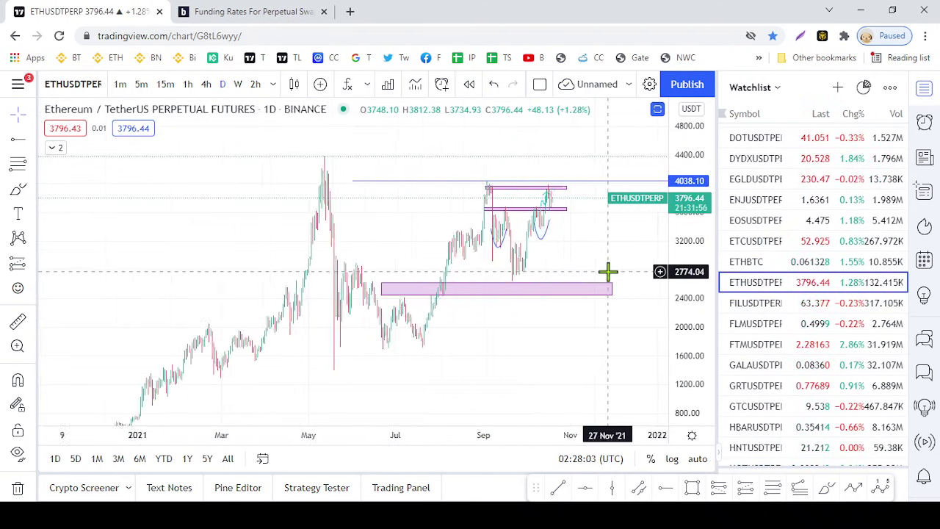
scroll(580, 261, "up", 3)
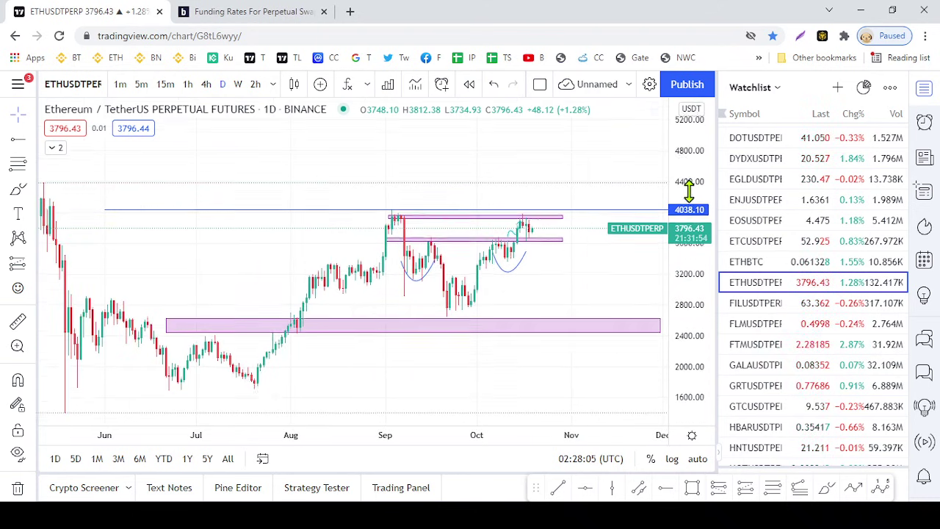
left_click_drag(688, 189, 688, 147)
left_click(413, 183)
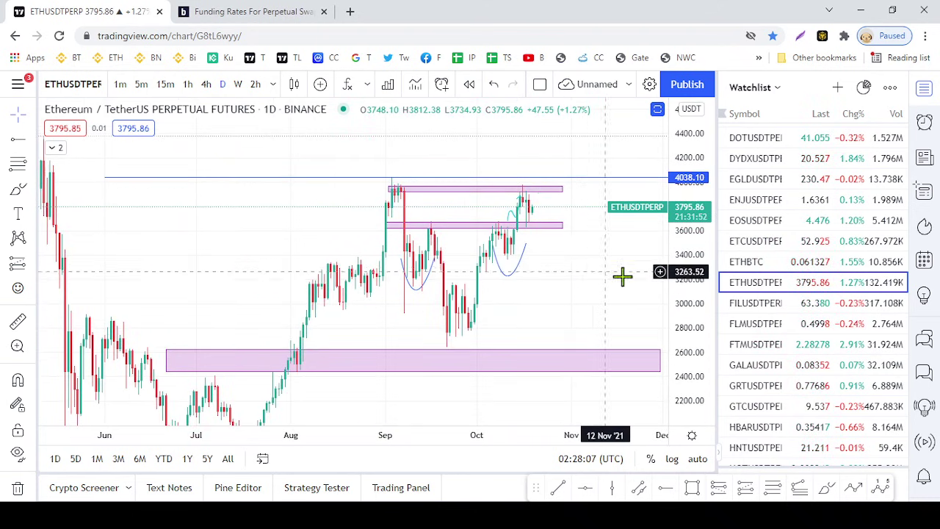
scroll(621, 275, "up", 3)
left_click_drag(694, 293, 699, 247)
left_click_drag(535, 255, 516, 302)
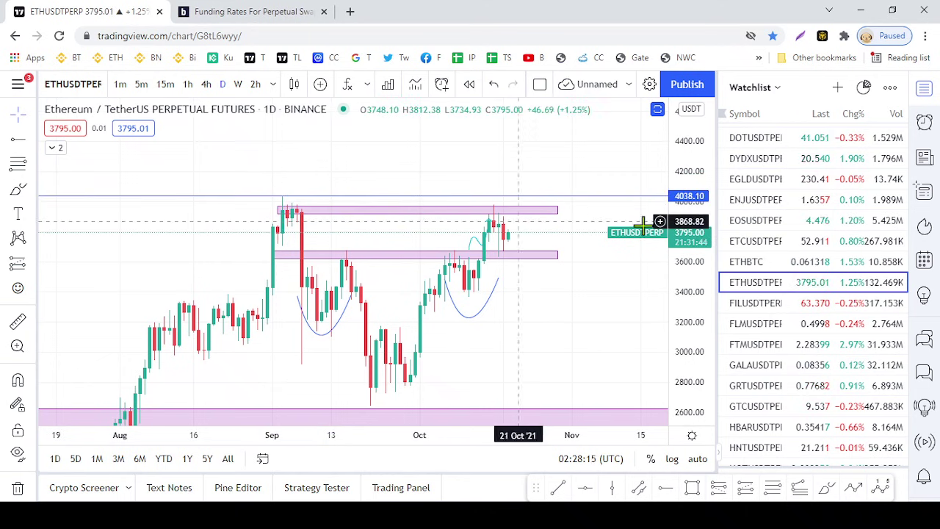
left_click_drag(652, 239, 540, 237)
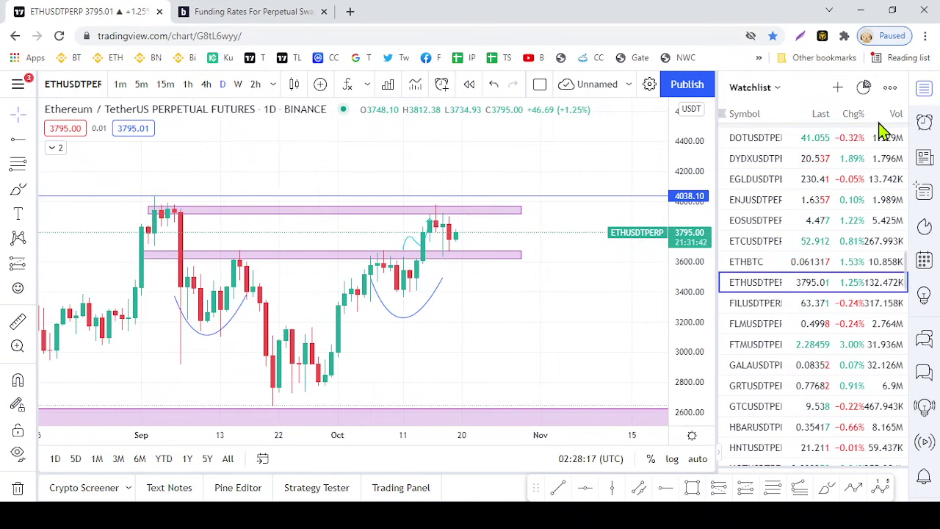
Hide the watchlist, and frame the Ethereum candles from August to October together with the purple zones.
left_click(924, 88)
scroll(705, 237, "up", 1)
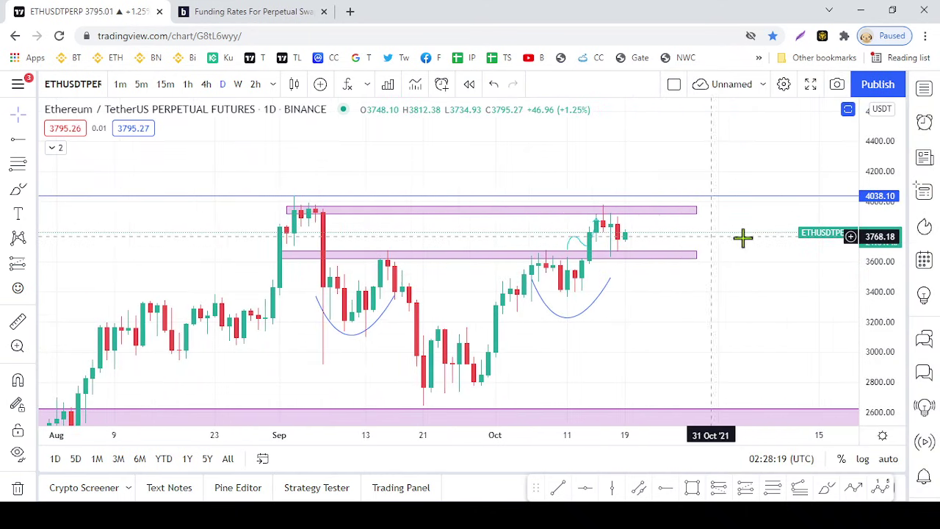
left_click_drag(866, 177, 868, 192)
left_click_drag(772, 361, 736, 338)
scroll(737, 338, "down", 2)
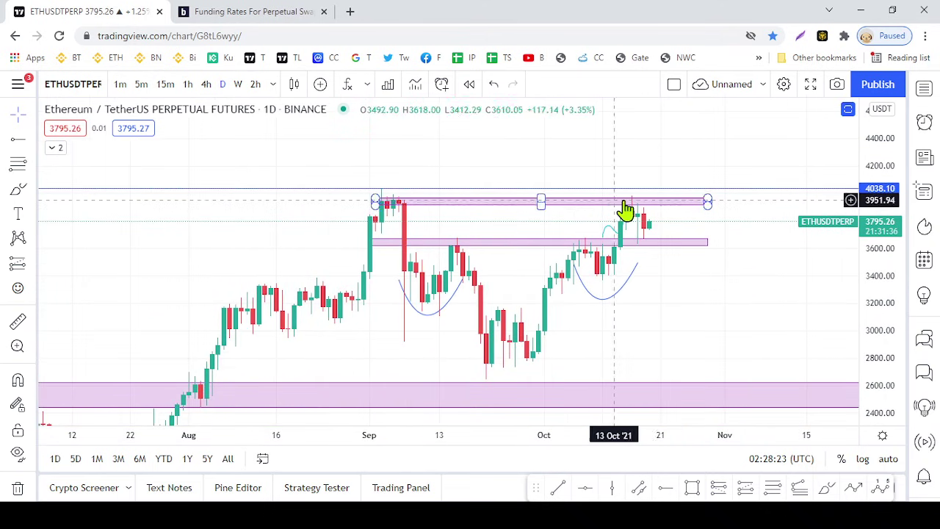
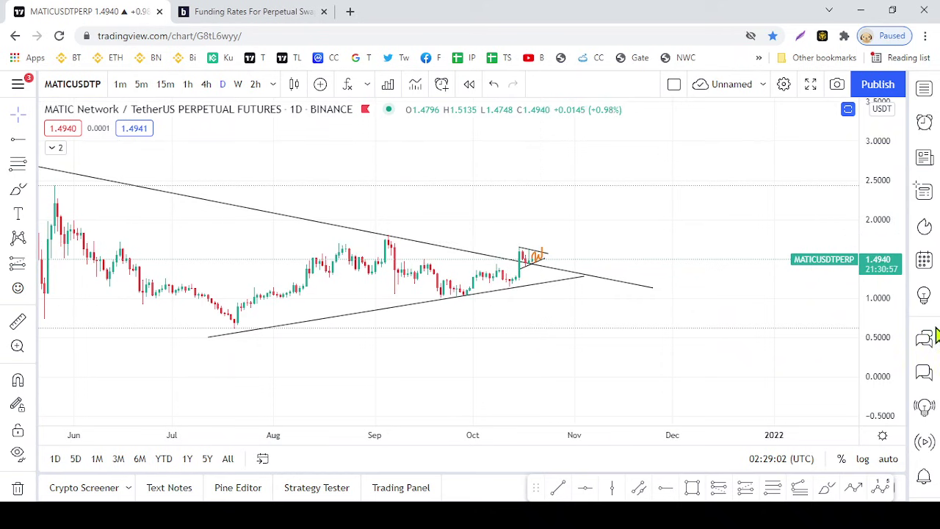
Switch the MATIC perpetual futures chart from daily to the 1-hour timeframe, and frame the small pennant after the October breakout.
left_click_drag(873, 318, 875, 180)
scroll(624, 215, "up", 3)
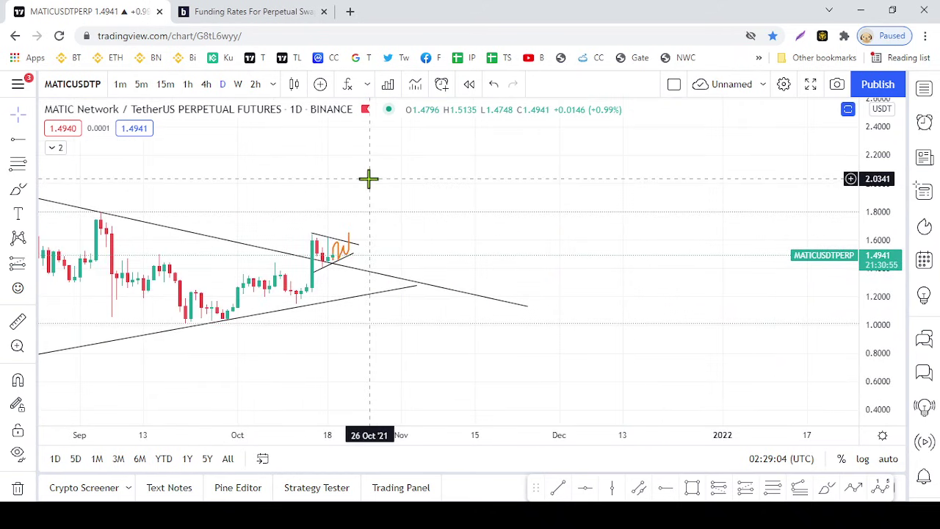
left_click_drag(369, 179, 718, 195)
scroll(718, 194, "up", 3)
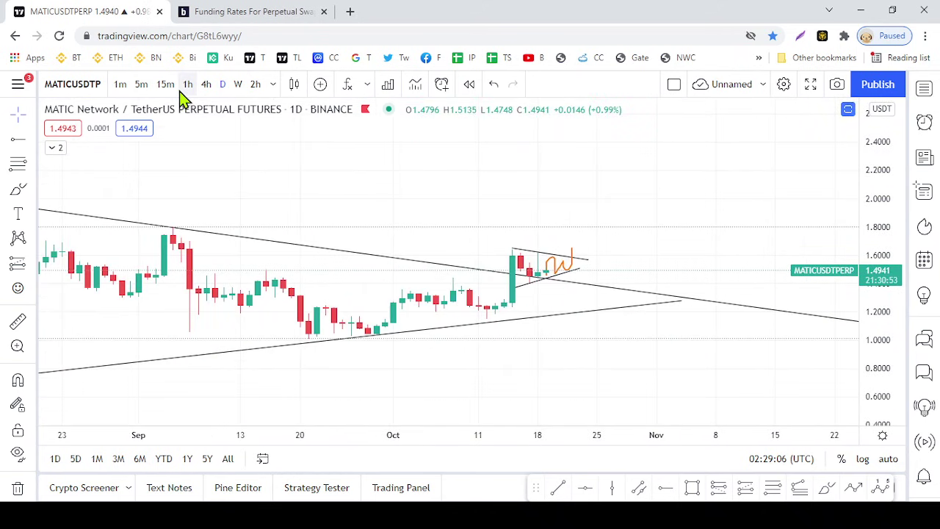
scroll(605, 217, "down", 6)
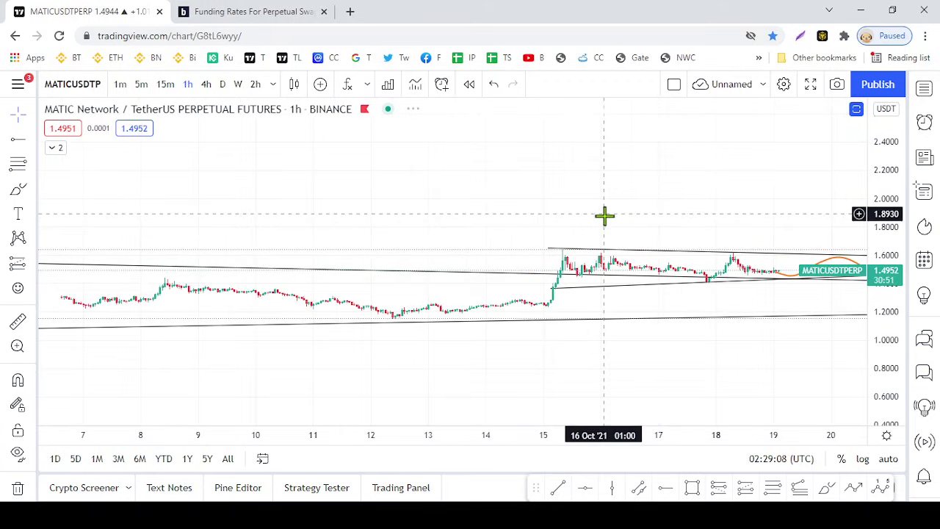
scroll(605, 221, "down", 3)
left_click_drag(730, 212, 607, 270)
left_click_drag(891, 346, 875, 184)
scroll(695, 221, "up", 3)
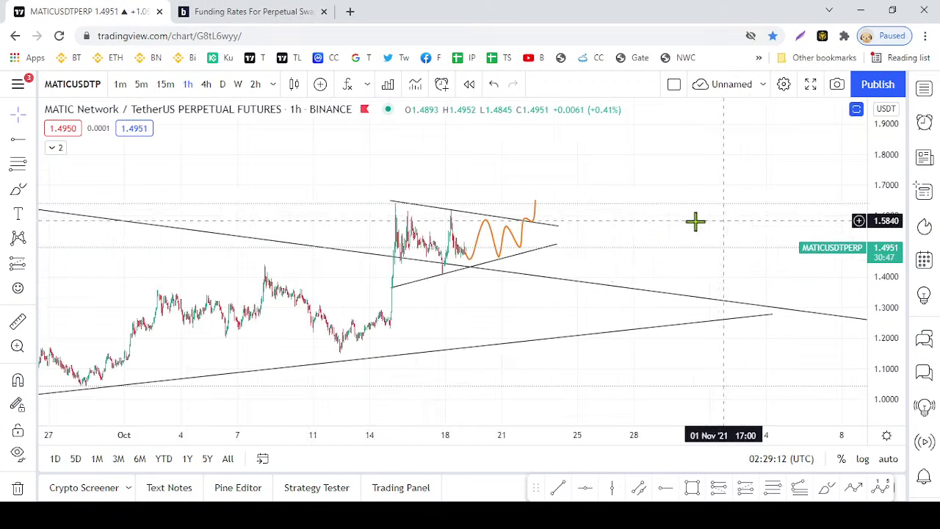
Delete the old orange projection curve from the MATIC pennant.
left_click_drag(605, 182, 570, 275)
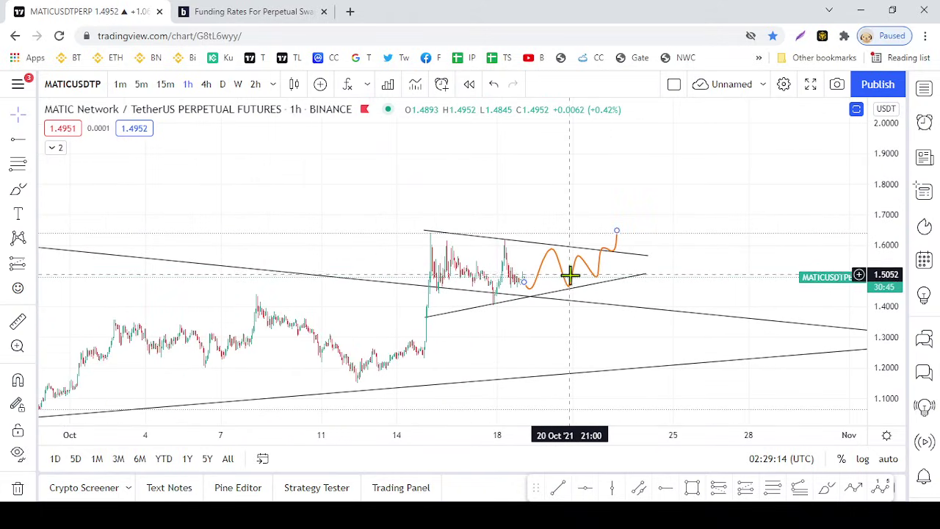
left_click(573, 286)
left_click(406, 483)
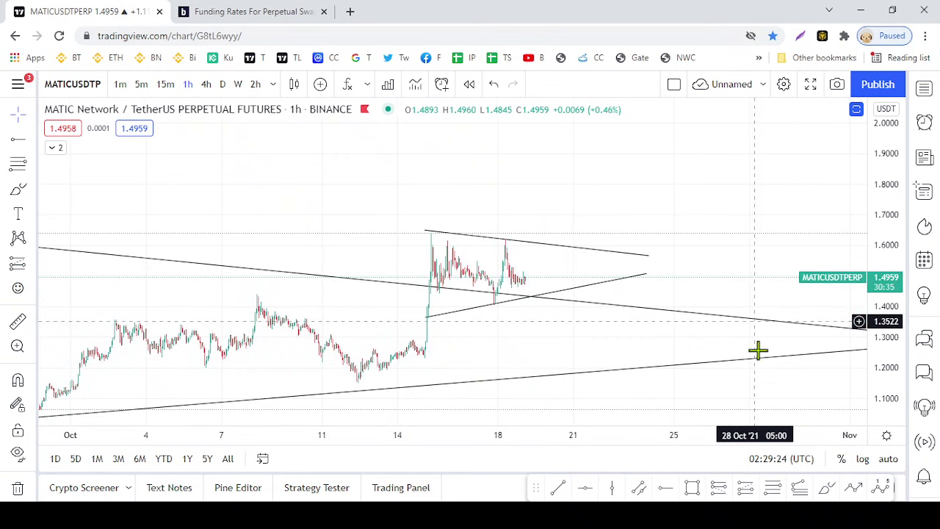
Brush a new orange projection curve from the last MATIC candle through the pennant, breaking out upward to about 1.85.
left_click(823, 488)
left_click_drag(526, 280, 544, 296)
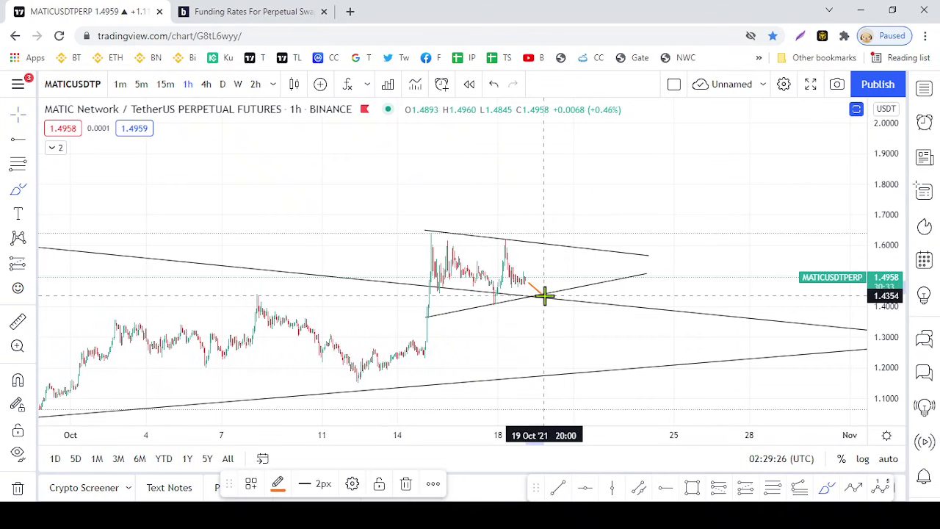
left_click_drag(553, 249, 583, 278)
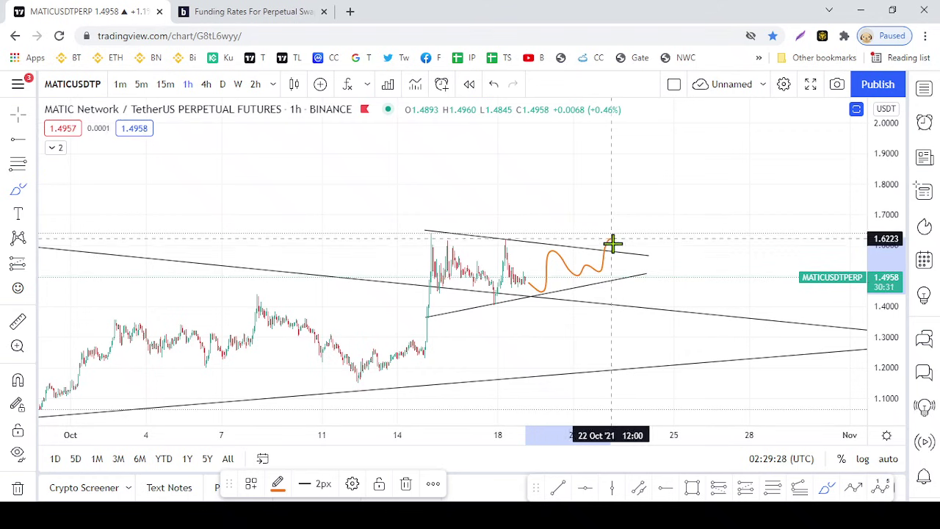
left_click_drag(613, 243, 648, 168)
Examine the new MATIC projection against the early September high and the mid-October pennant on the 1-hour chart.
scroll(649, 169, "down", 5)
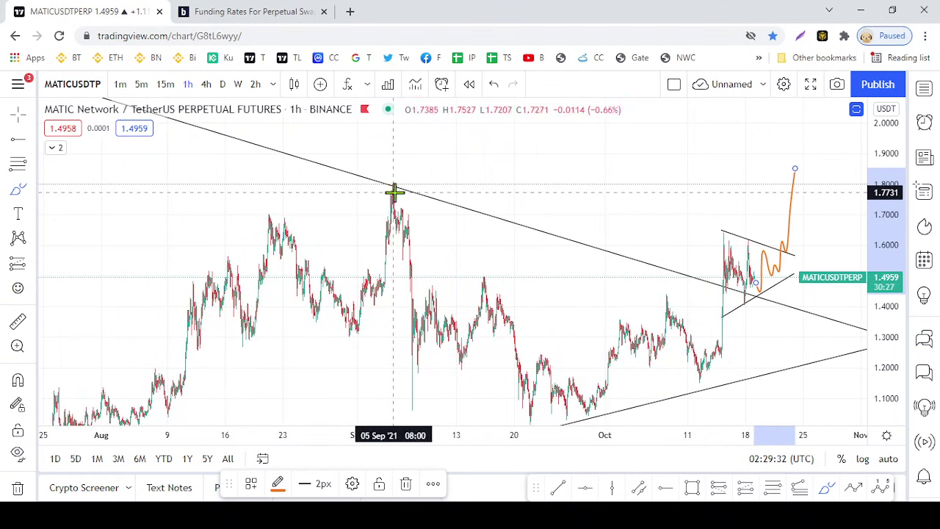
scroll(404, 194, "up", 6)
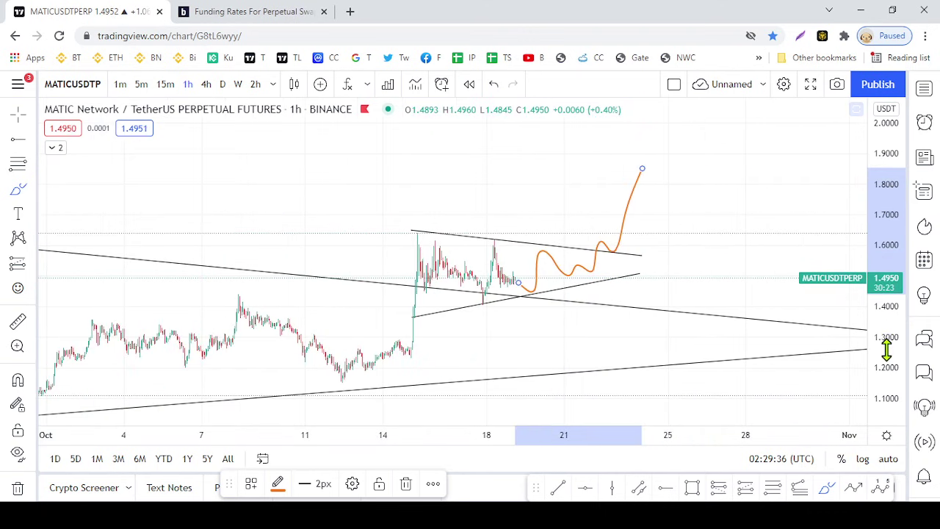
left_click_drag(887, 349, 892, 248)
scroll(628, 262, "up", 2)
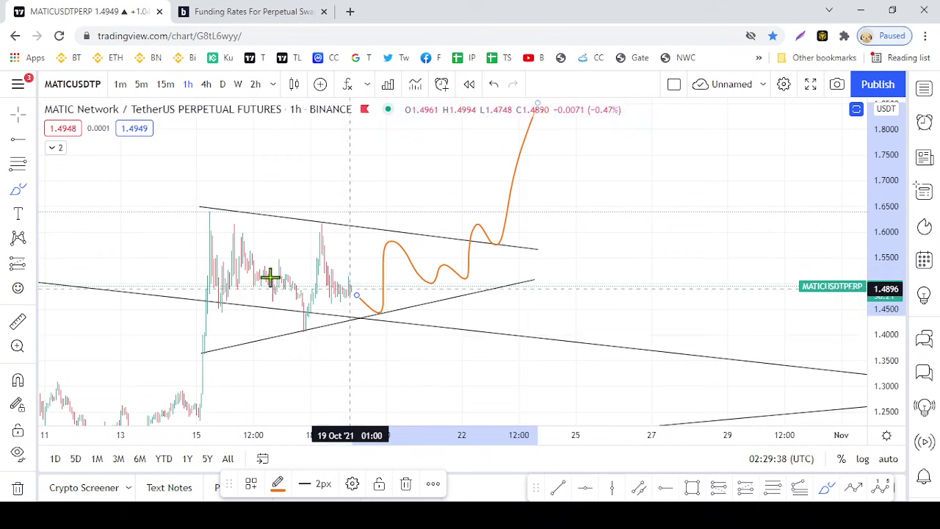
scroll(493, 245, "down", 2)
left_click_drag(885, 246, 885, 275)
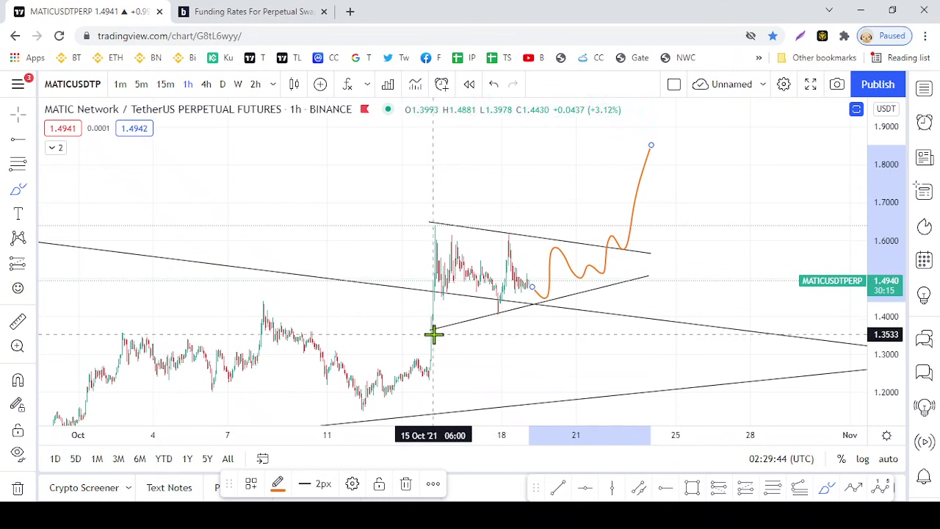
Examine the MATIC pennant and its orange projection curve against the wider converging trend lines and the September–October price action.
scroll(635, 356, "down", 1)
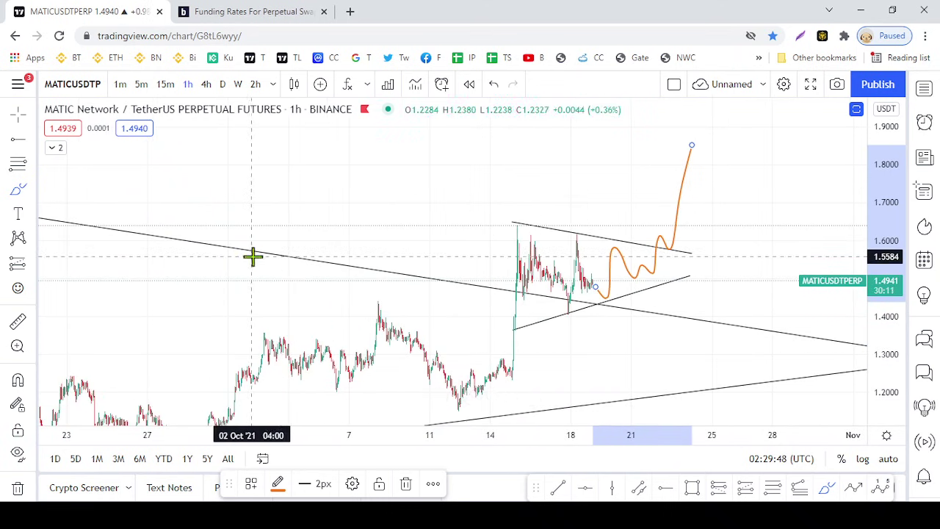
scroll(321, 257, "down", 1)
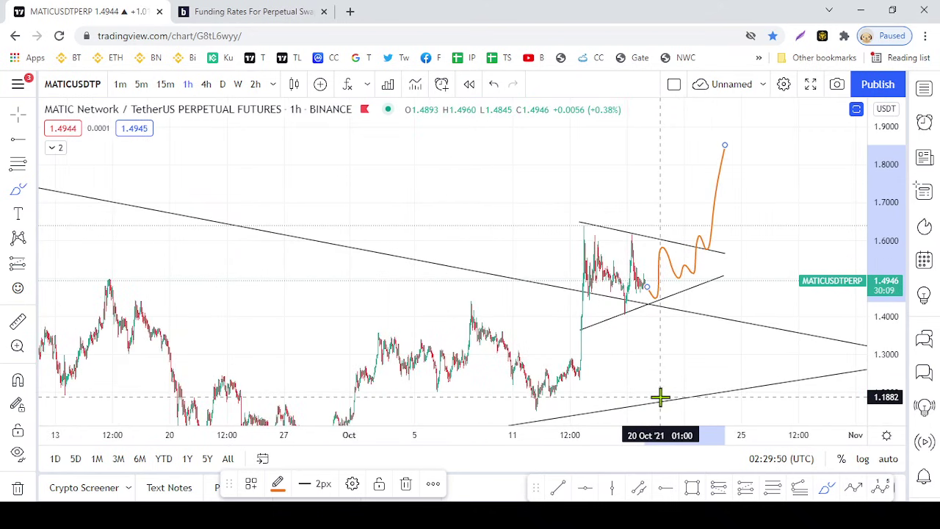
left_click_drag(885, 202, 891, 229)
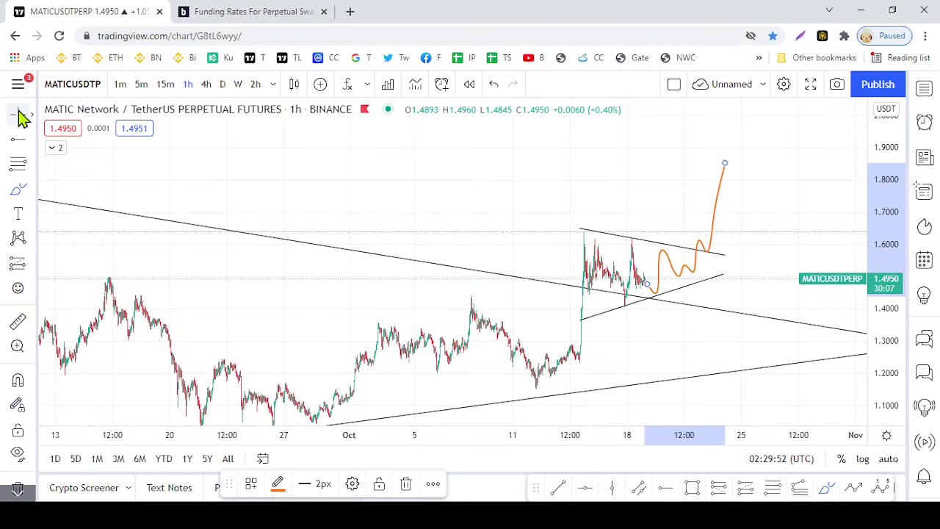
left_click_drag(550, 204, 510, 185)
scroll(509, 185, "up", 2)
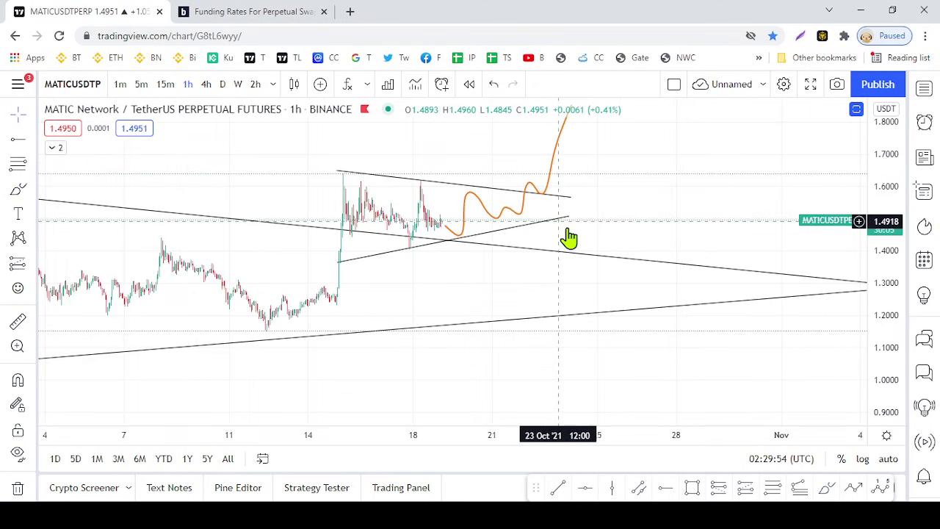
left_click_drag(877, 340, 873, 279)
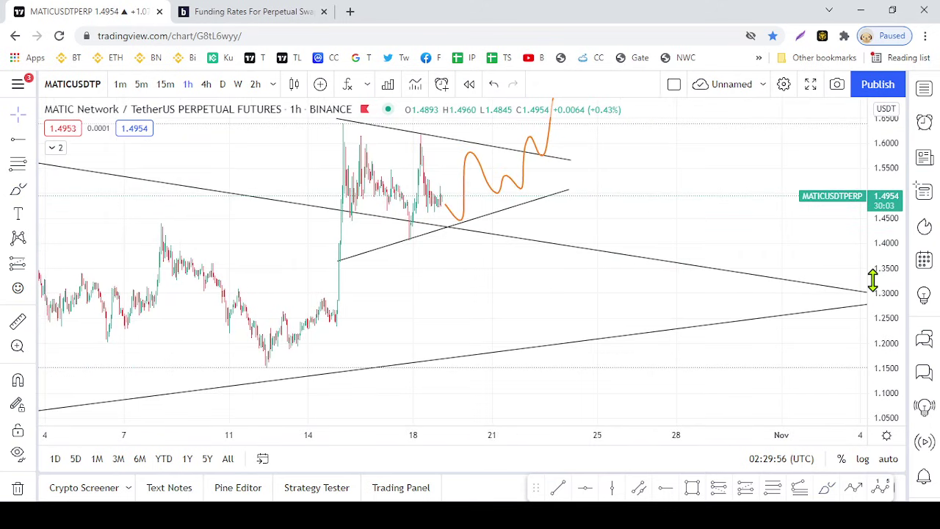
scroll(842, 271, "up", 2)
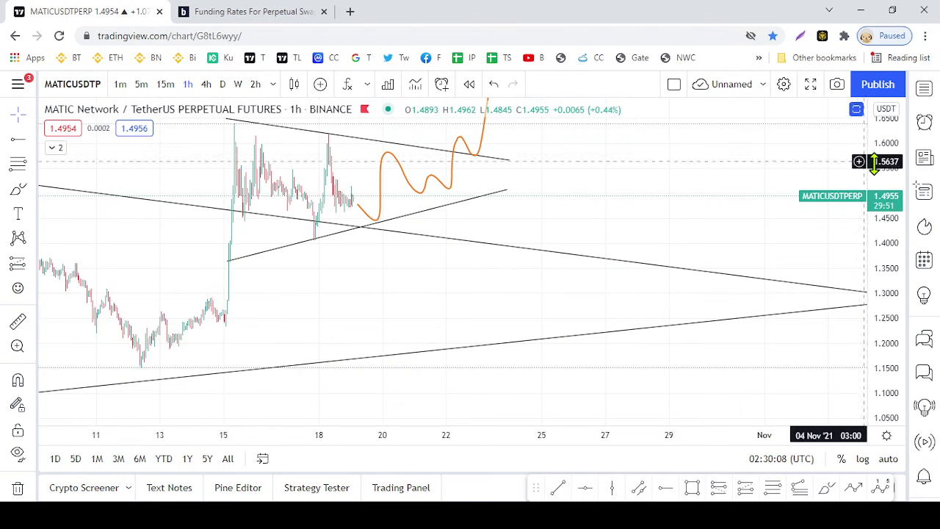
left_click_drag(874, 160, 877, 203)
scroll(718, 211, "down", 2)
scroll(719, 210, "down", 2)
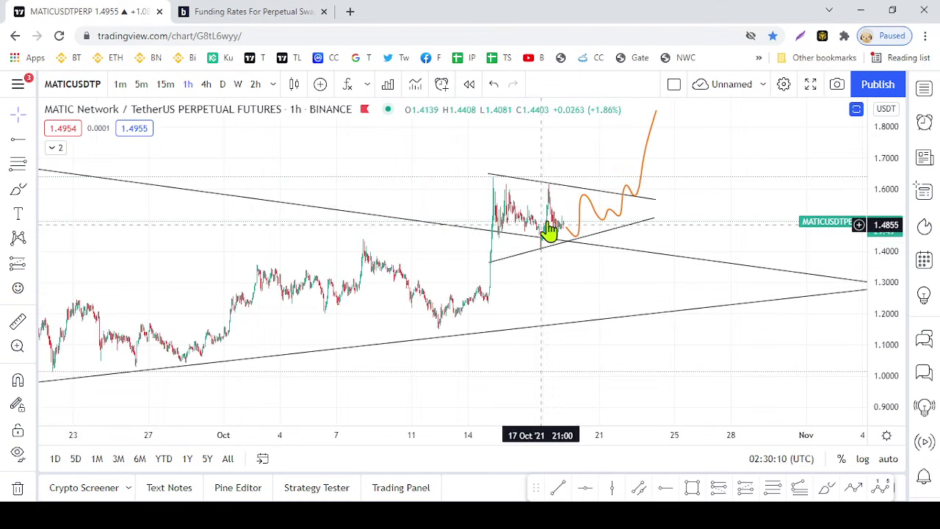
left_click_drag(715, 170, 730, 223)
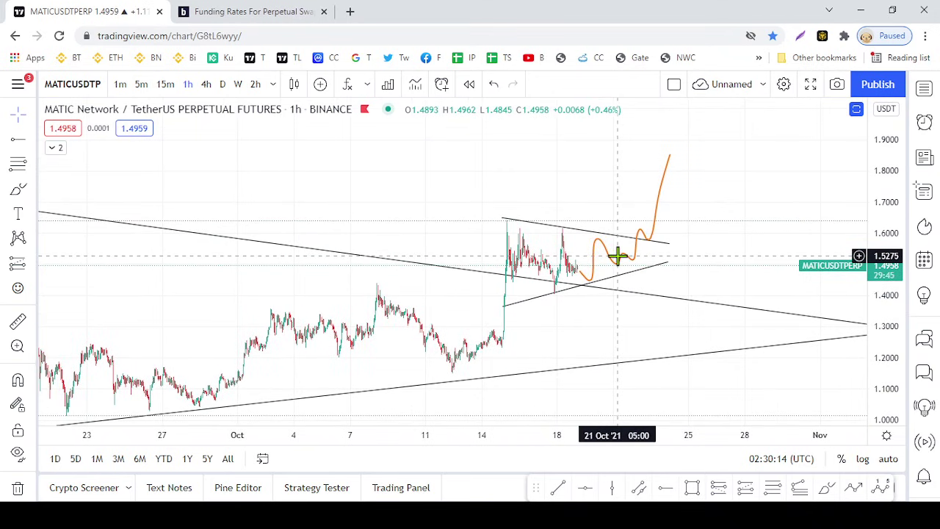
scroll(624, 268, "up", 2)
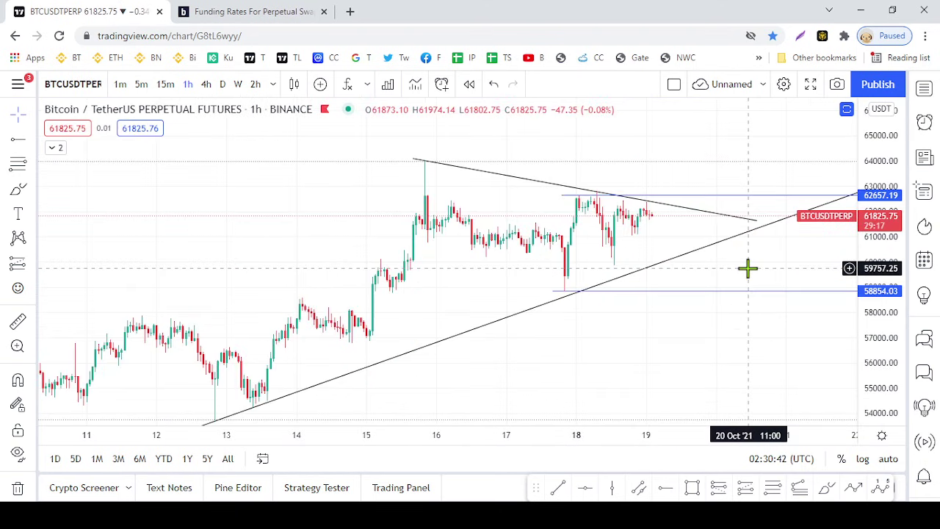
Examine the Bitcoin perpetual futures pennant on the 1-hour chart against the 62657.19 and 58854.03 horizontal levels.
scroll(747, 268, "up", 3)
left_click_drag(879, 337, 876, 285)
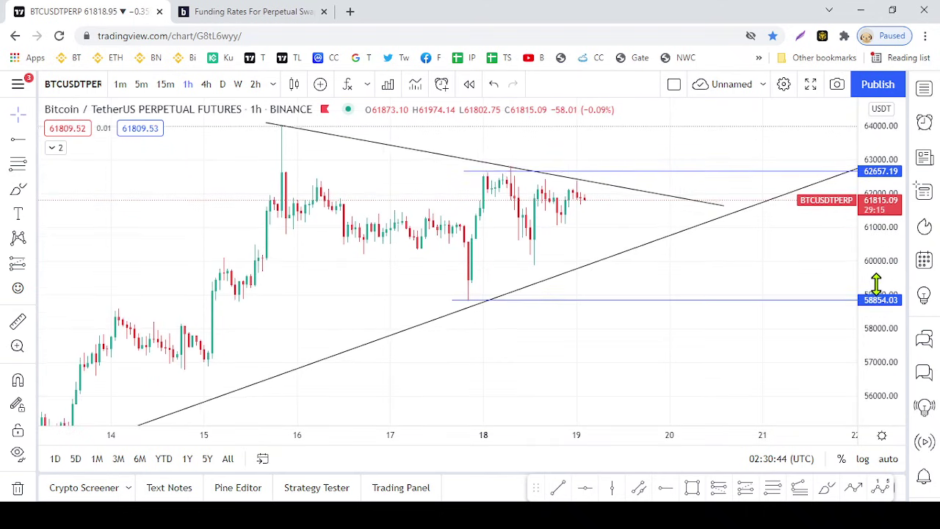
left_click_drag(747, 248, 739, 290)
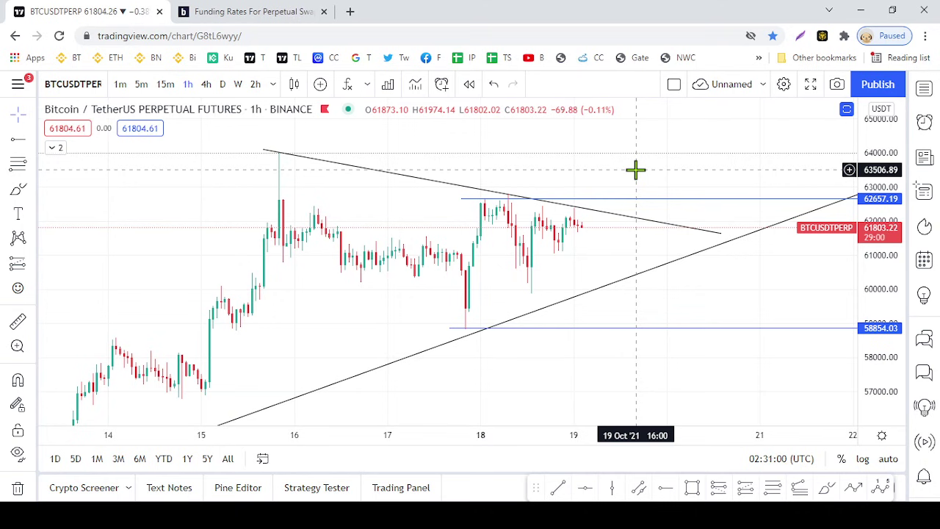
scroll(636, 173, "down", 2)
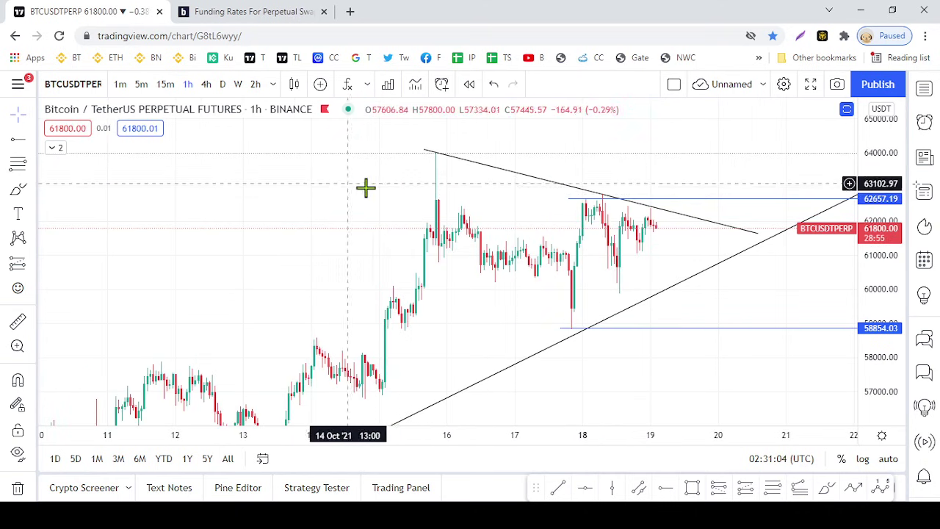
scroll(396, 146, "up", 2)
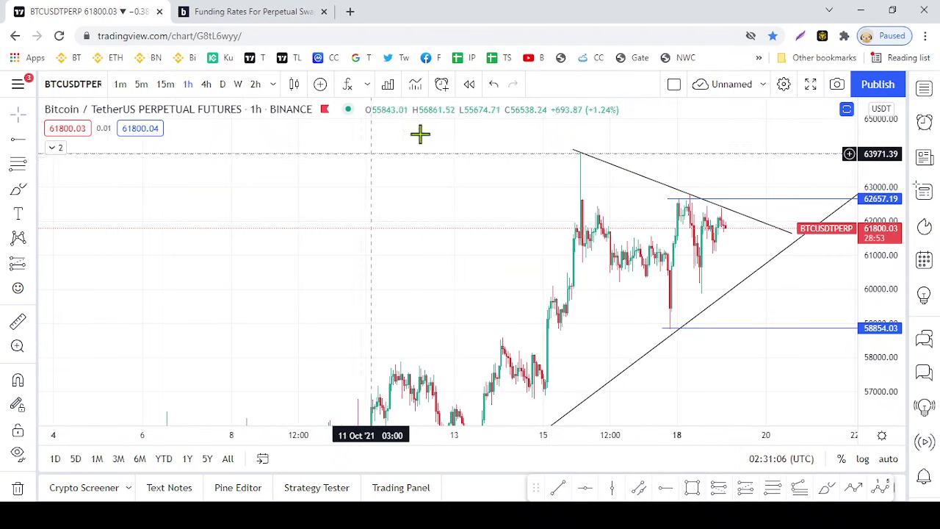
scroll(514, 169, "down", 2)
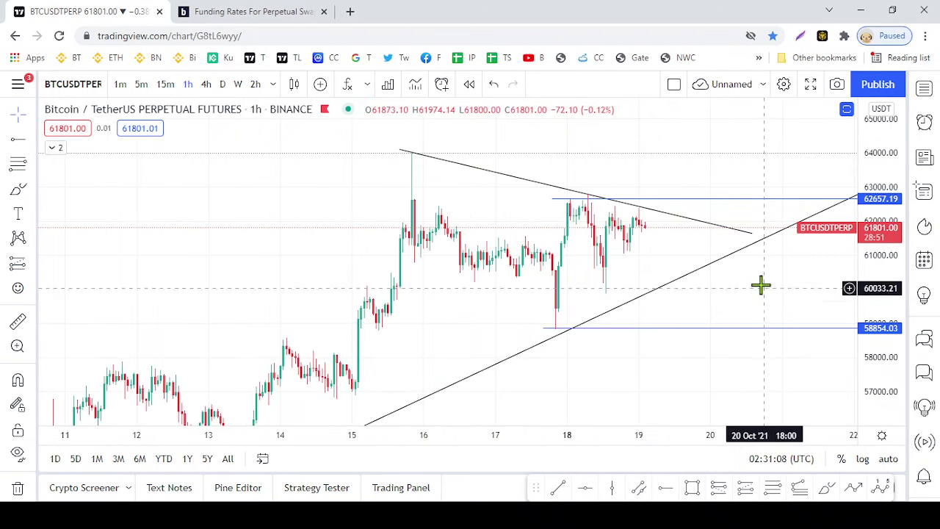
left_click_drag(751, 278, 738, 267)
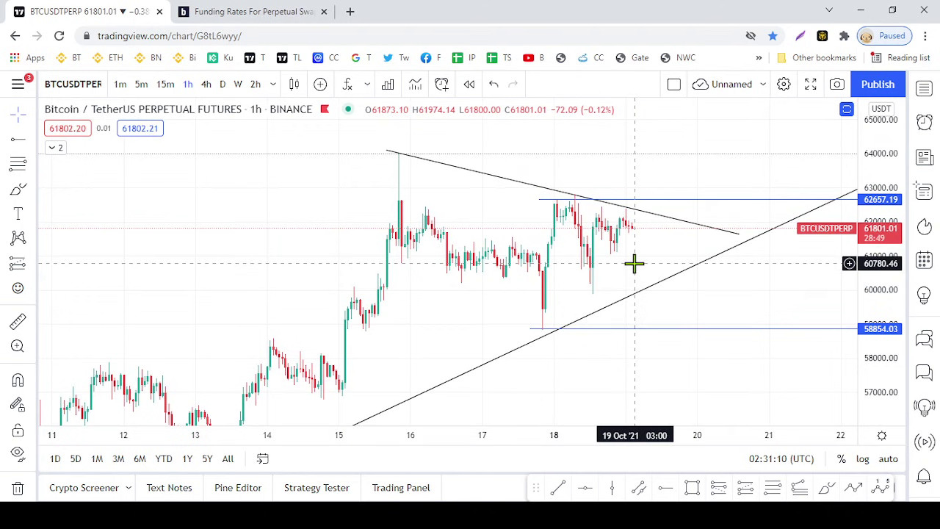